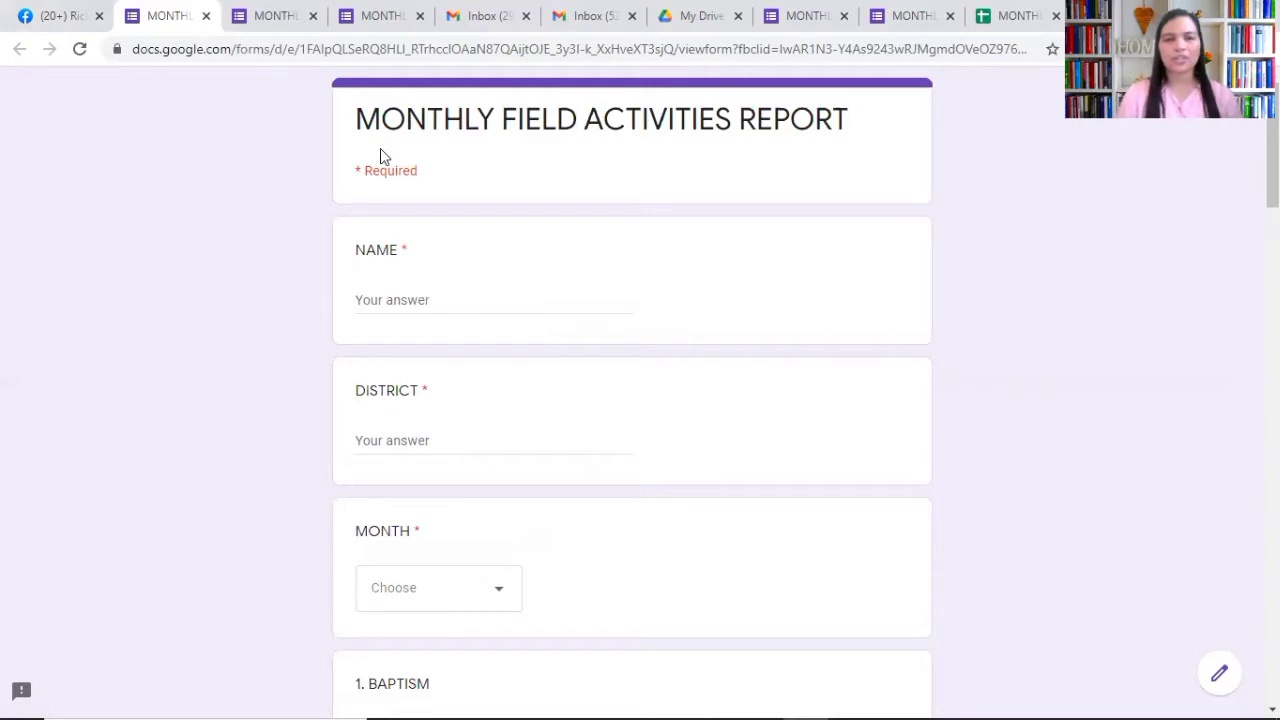
Step: Open the blank Monthly Field Activities Report form and click into the NAME field
click(395, 300)
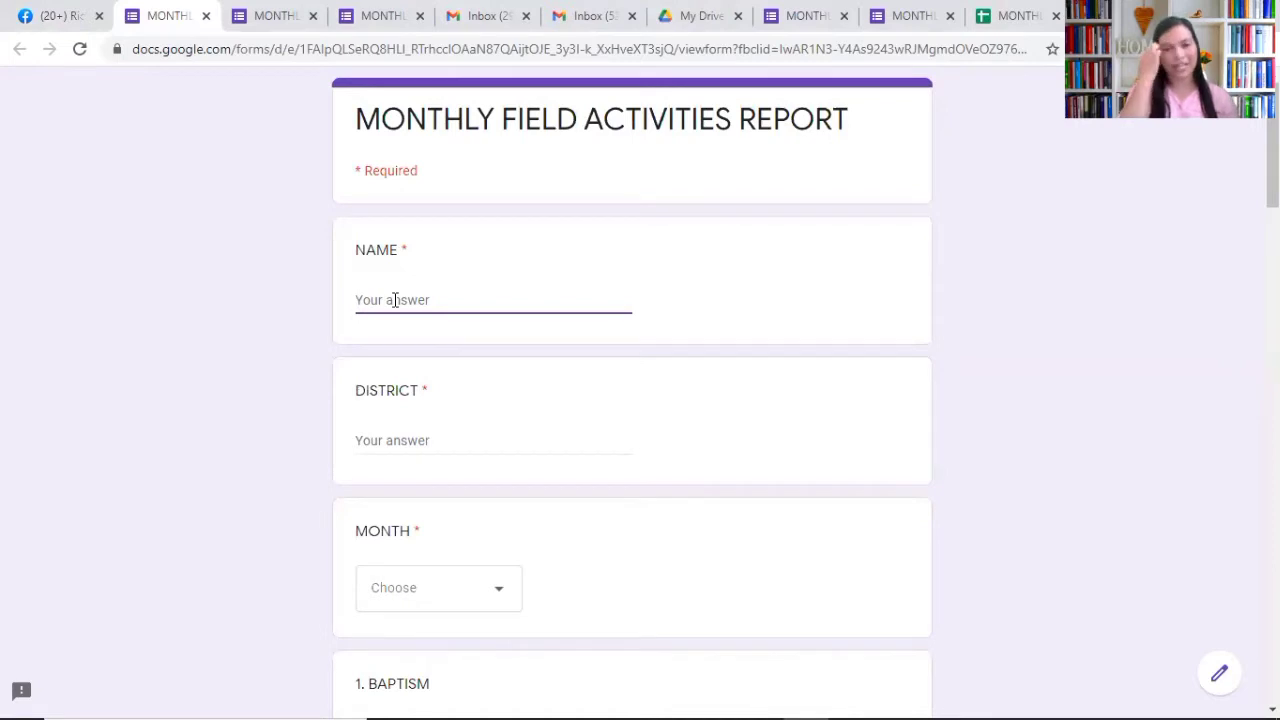
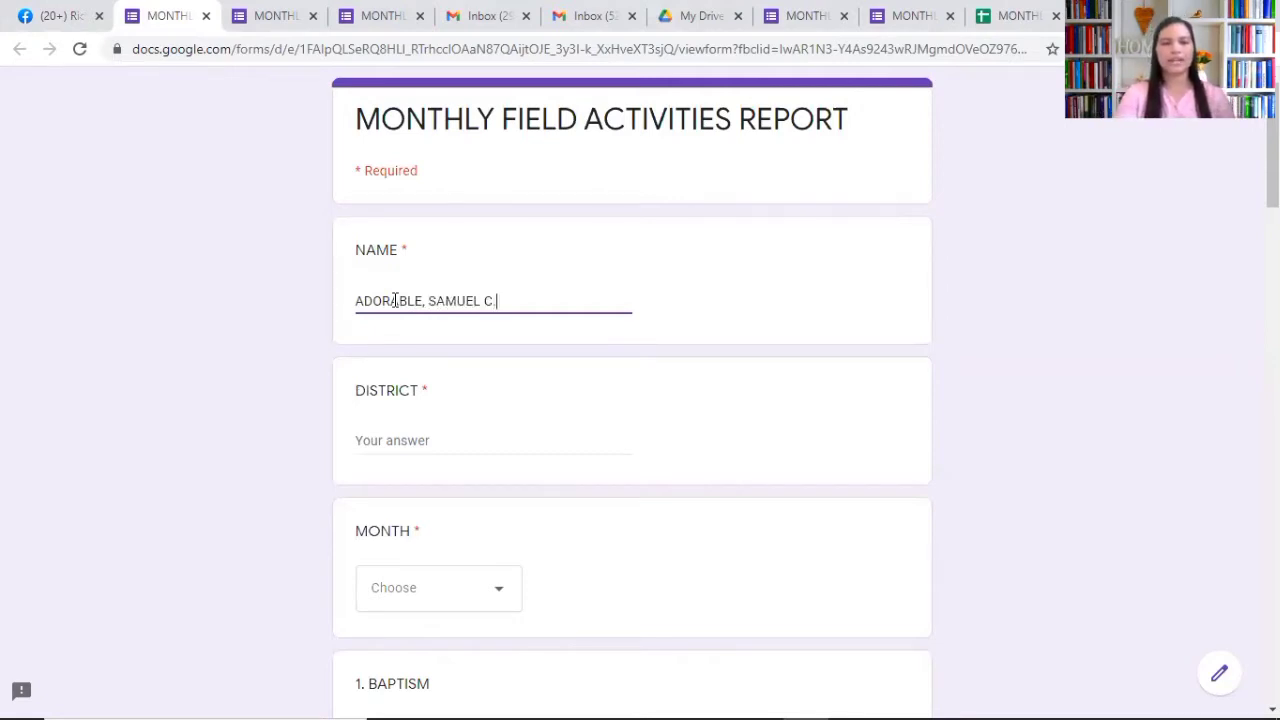
Step: Enter the respondent's name, district OZAMIZ SUBURB, and February as the report month
click(408, 440)
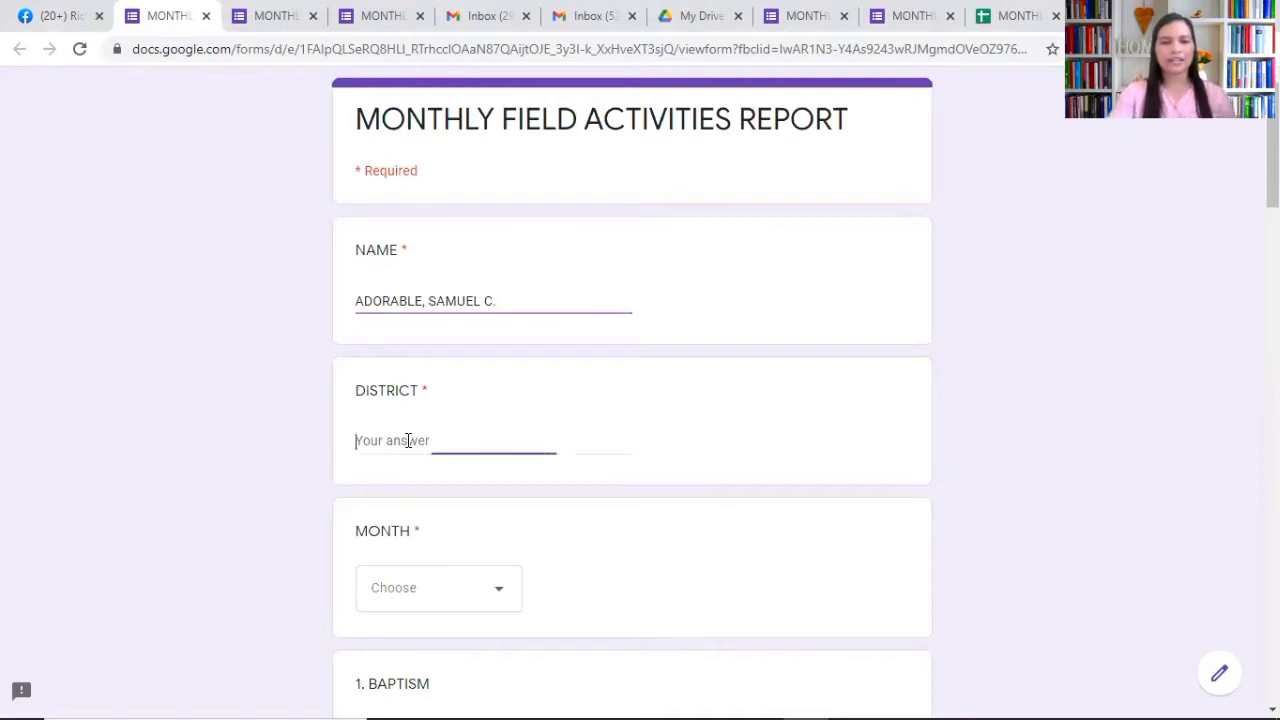
text(0ZAMIZ)
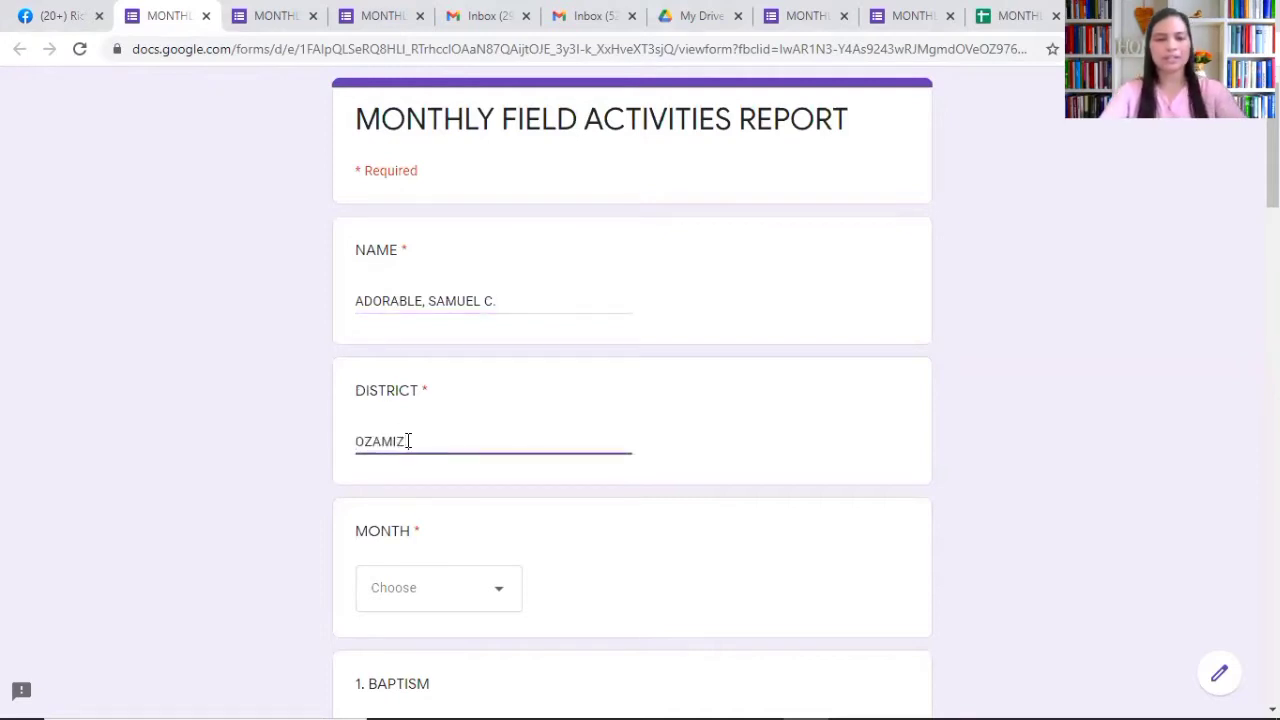
text( SUBURB)
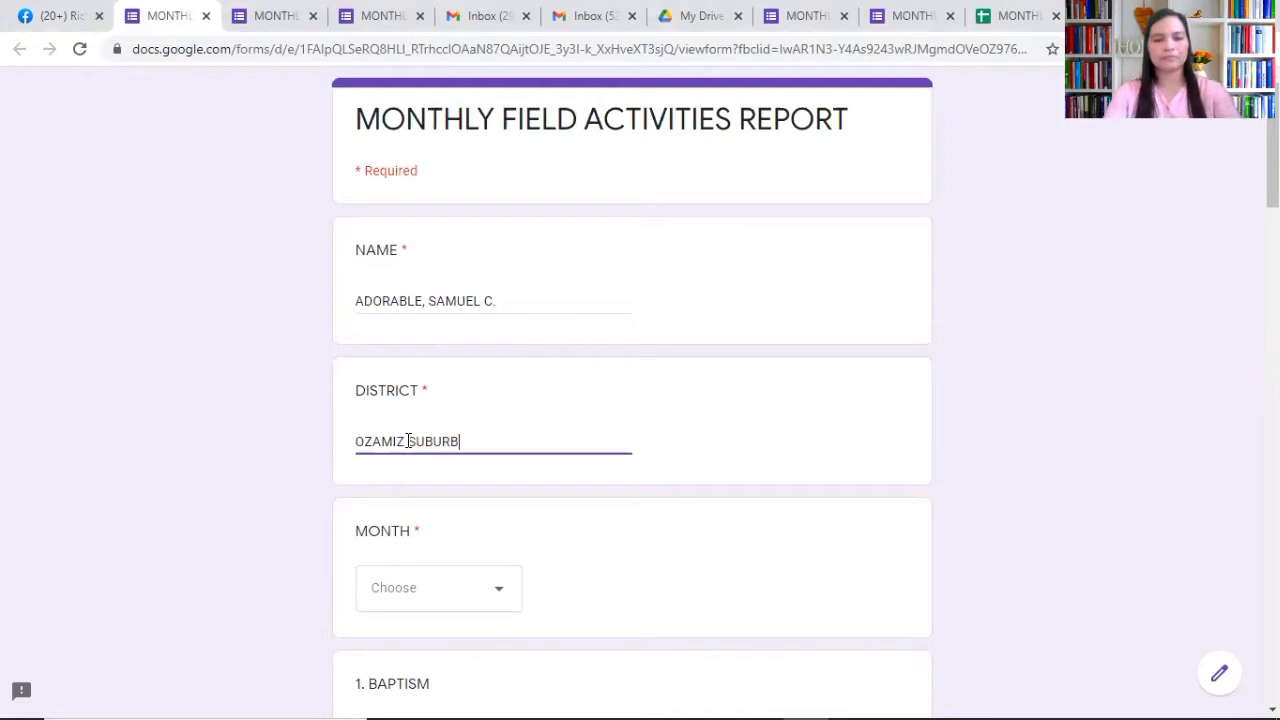
click(497, 607)
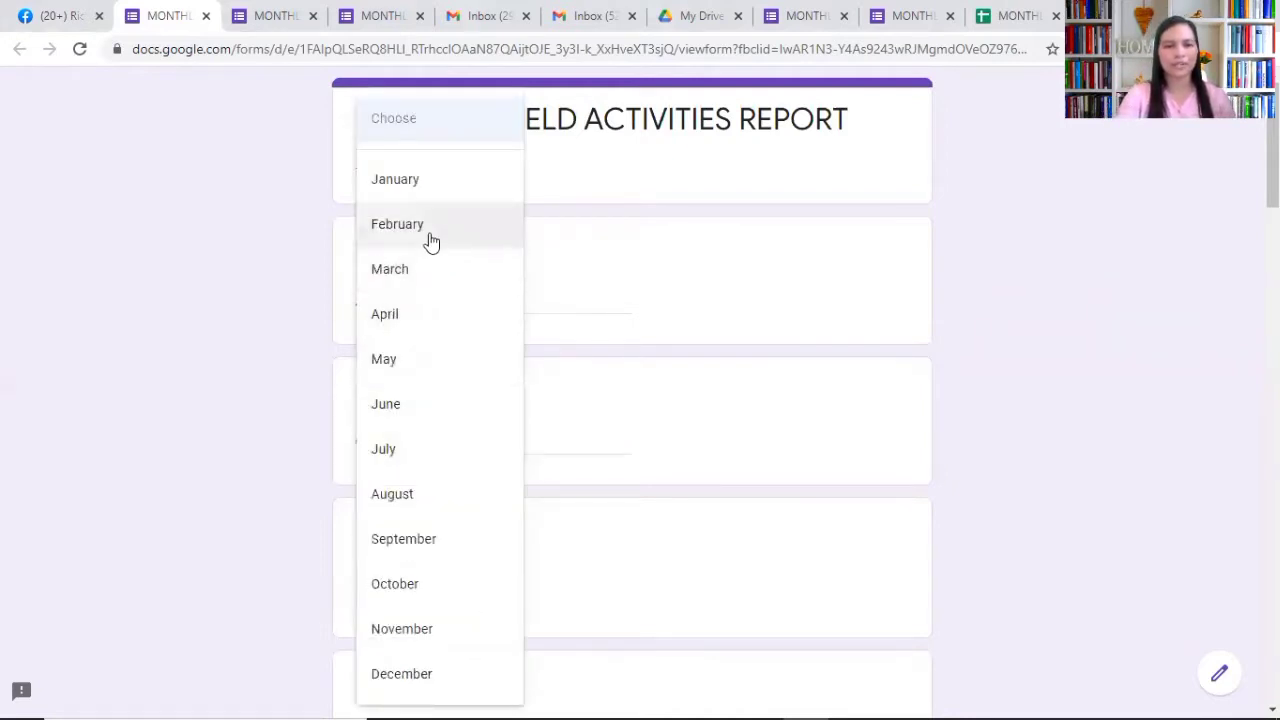
click(431, 237)
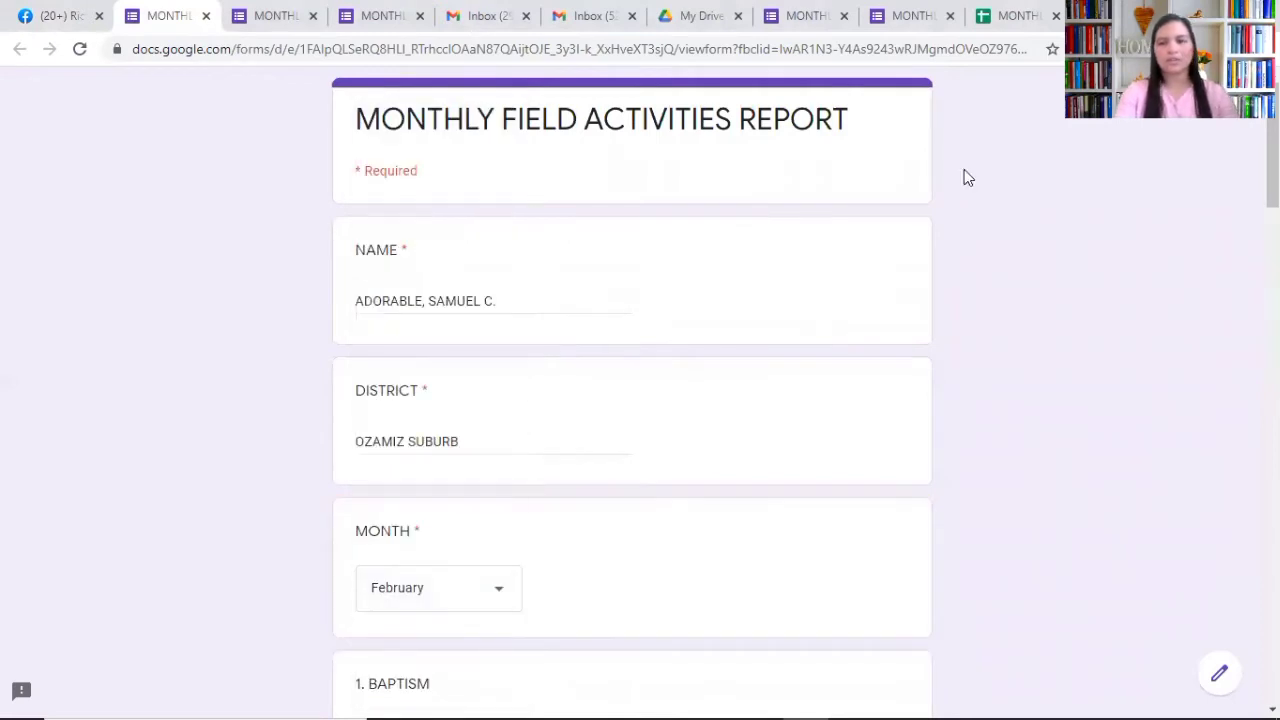
Step: Enter 30 baptisms, 20 missing members reclaimed and 0 new lay preachers trained
scroll(632, 400, down, 5)
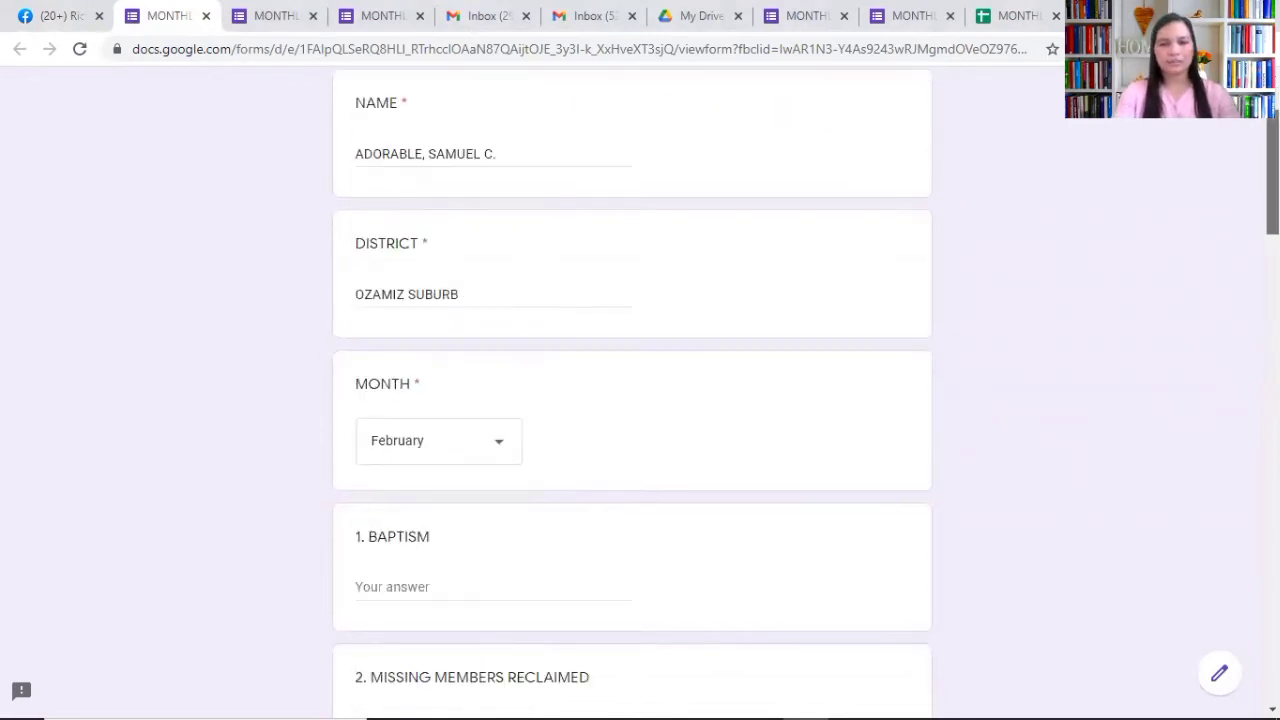
scroll(560, 244, down, 2)
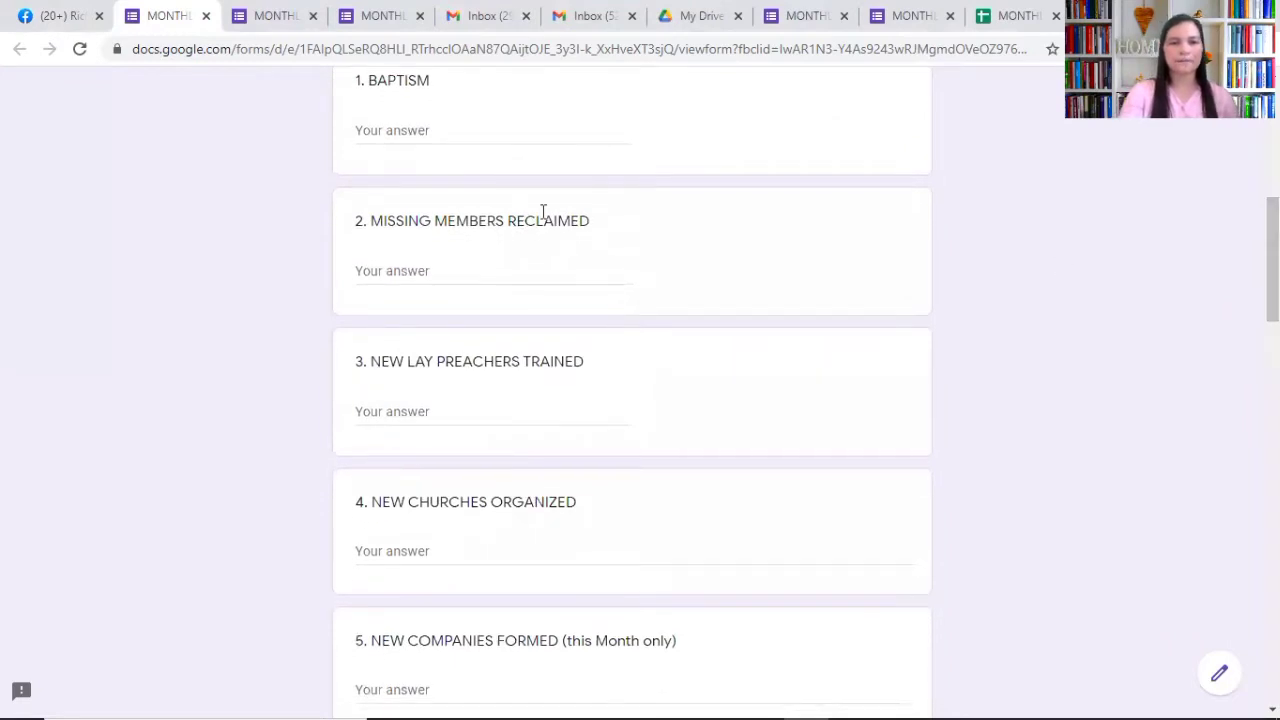
click(391, 127)
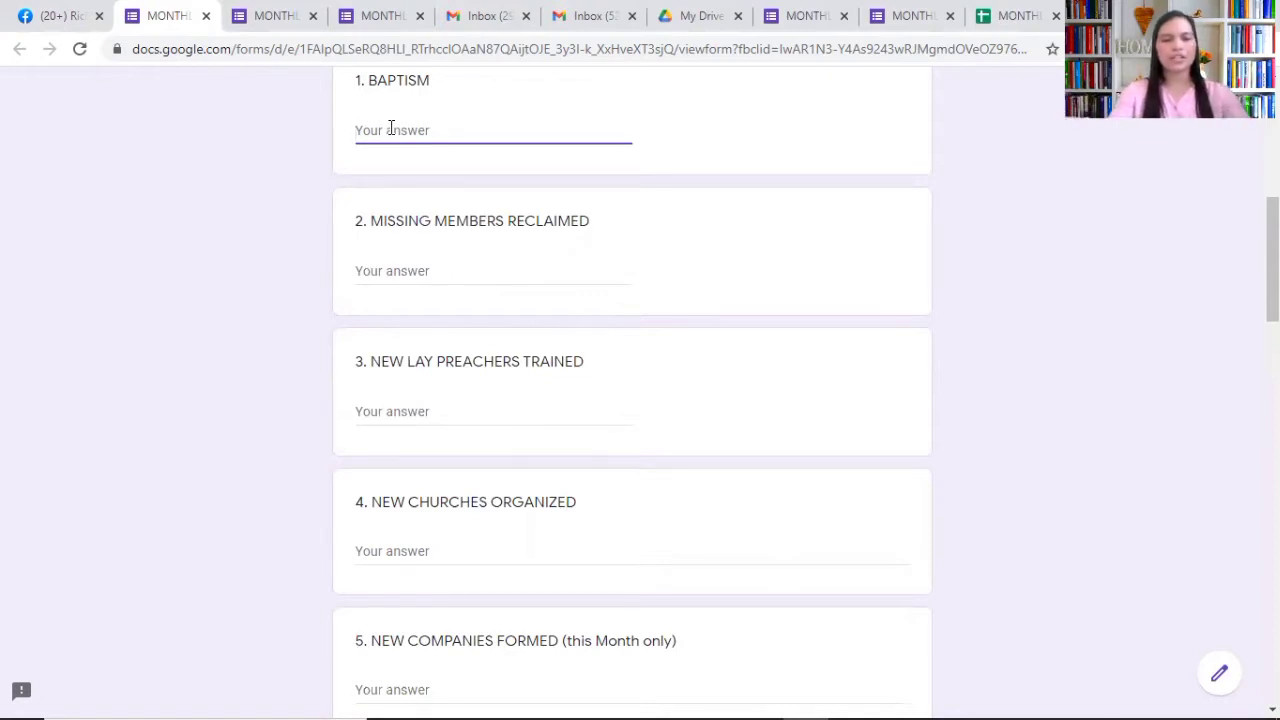
text(30)
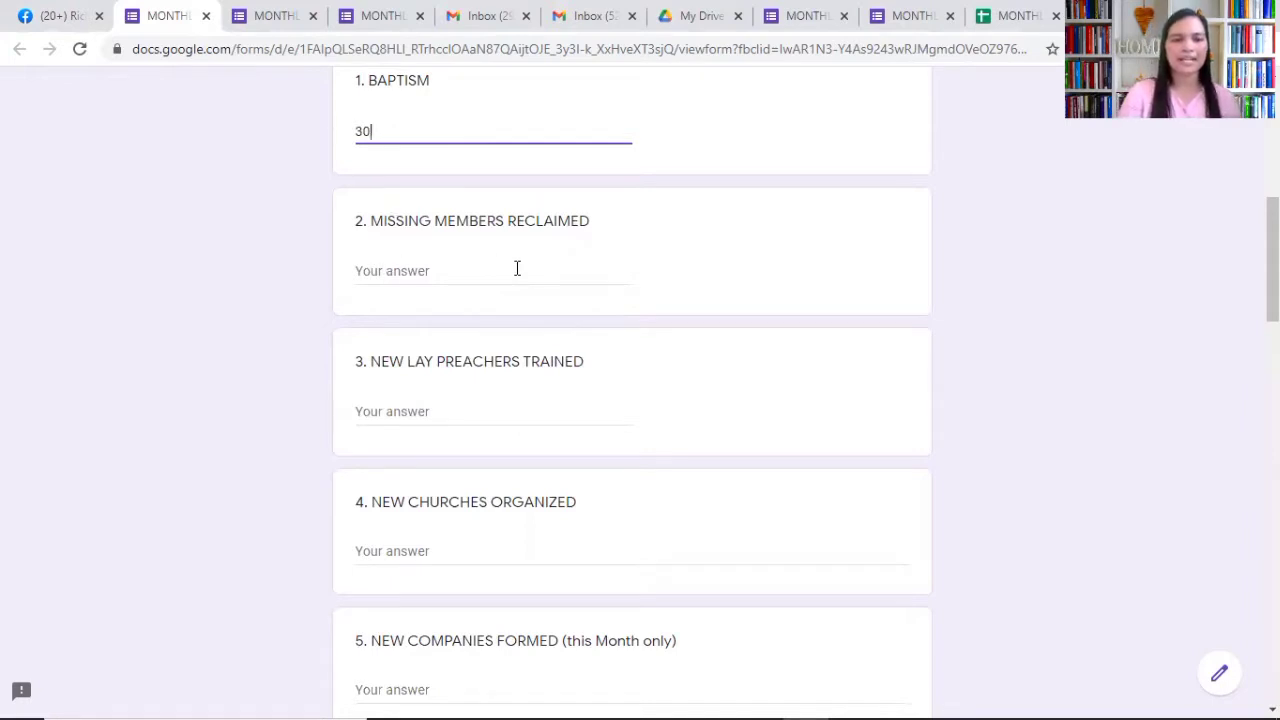
click(413, 271)
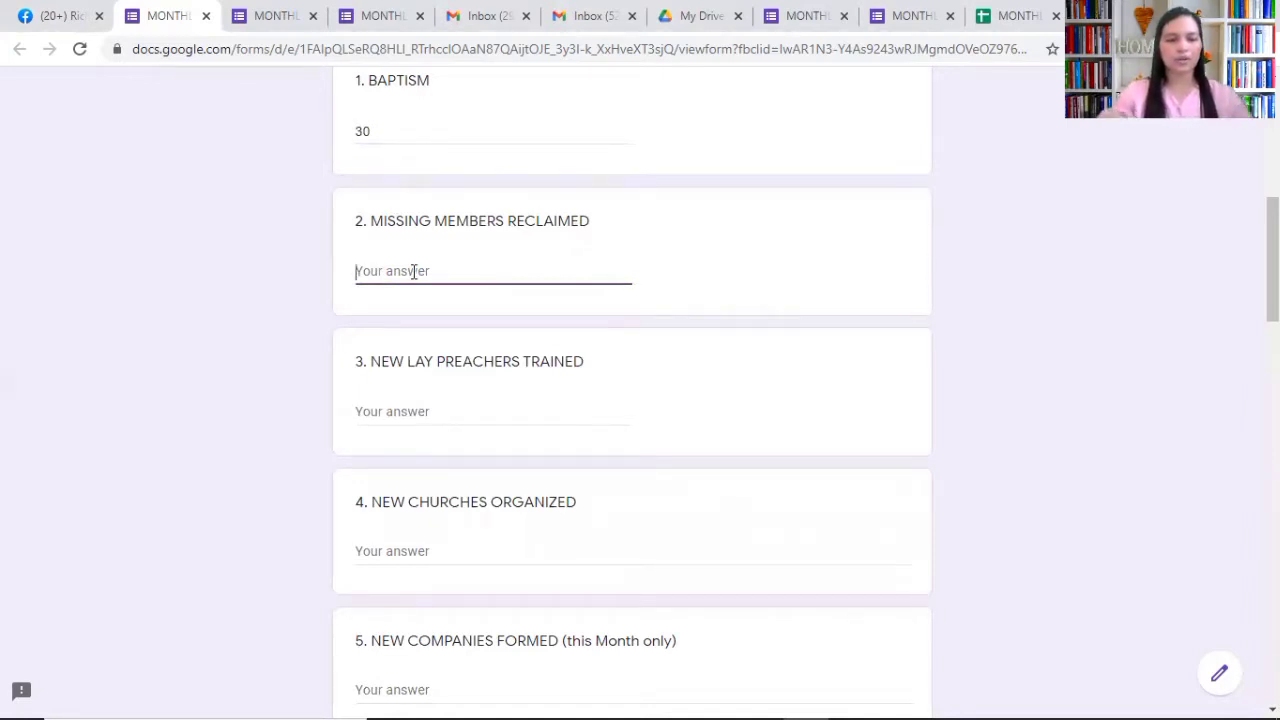
text(20)
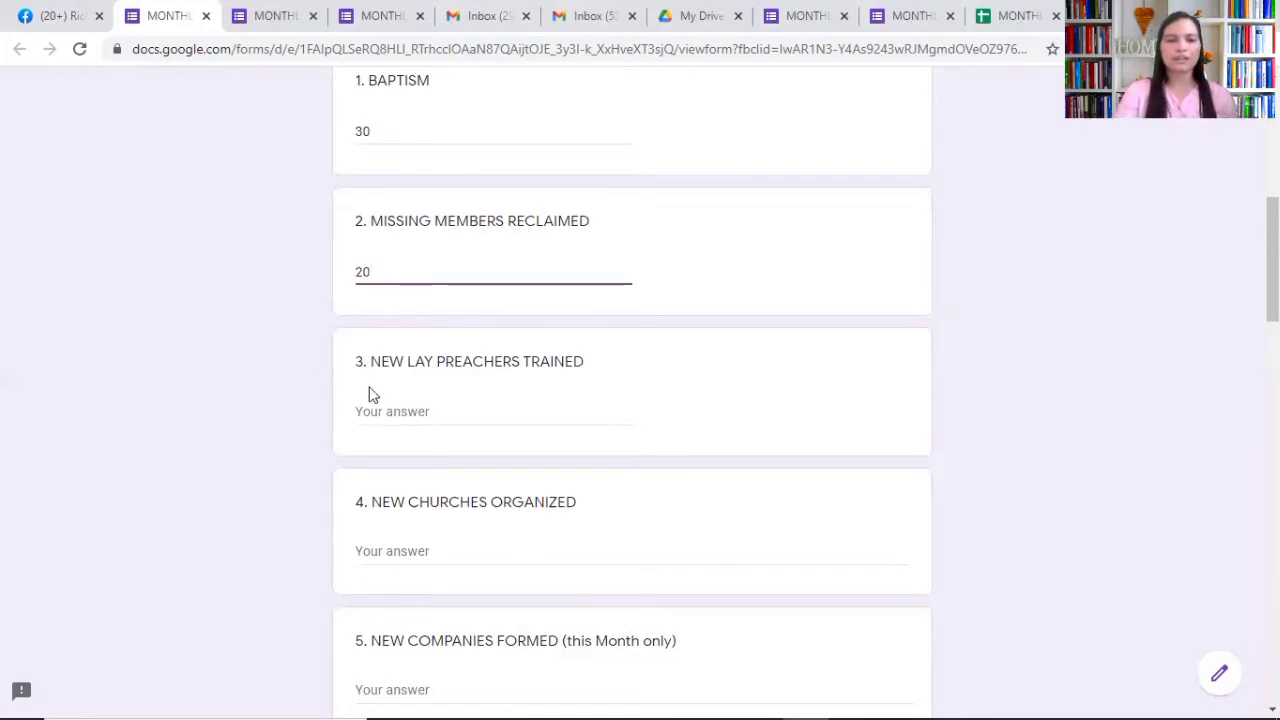
click(416, 414)
text(1)
key(BackSpace)
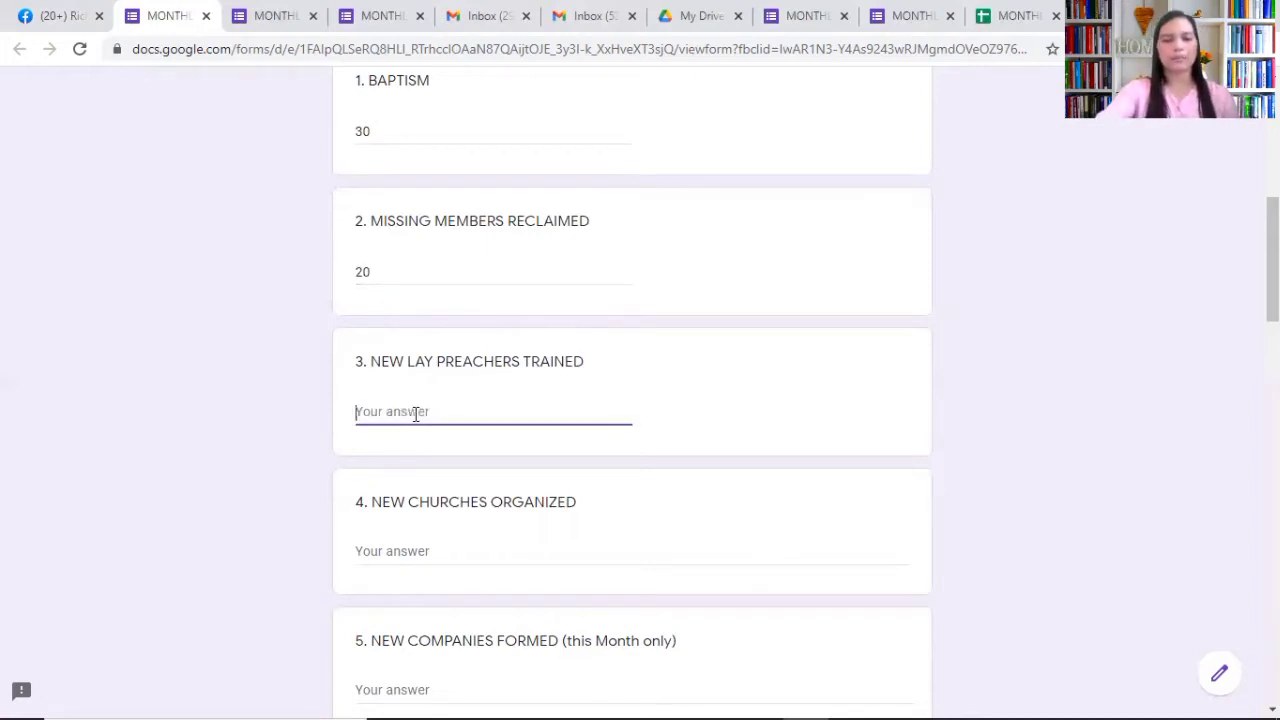
text(0)
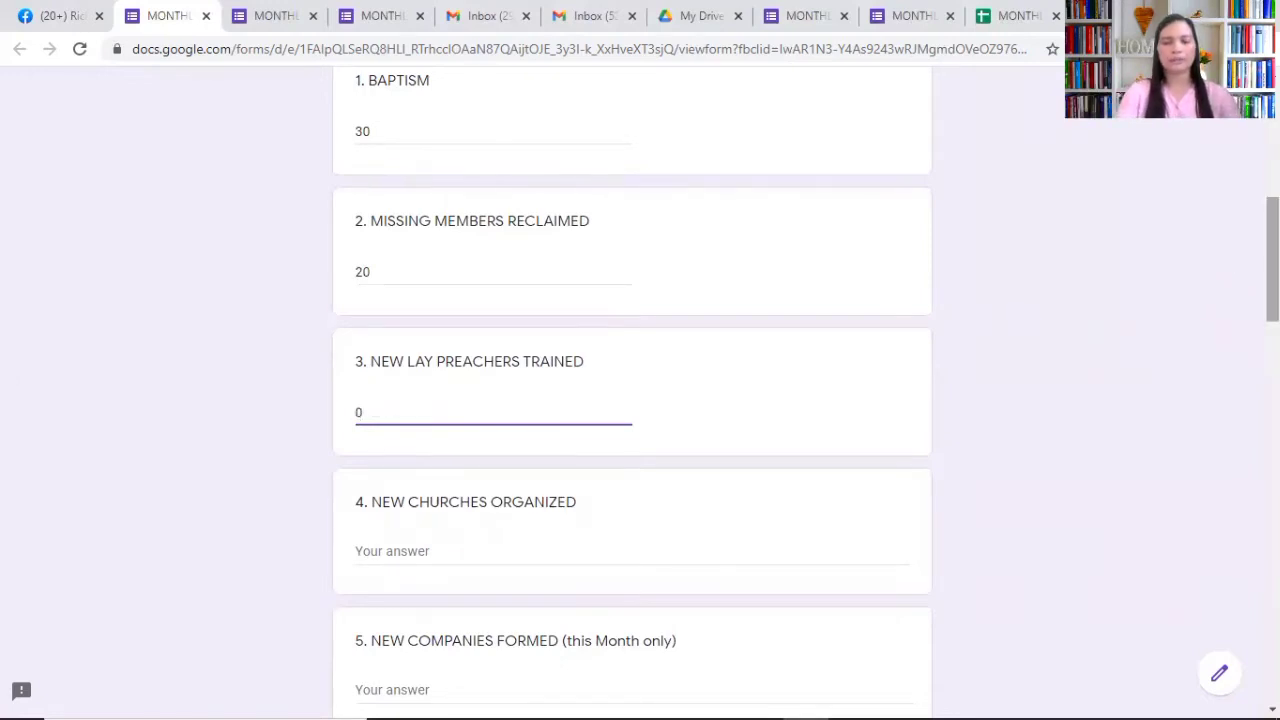
drag(1272, 259, 1272, 304)
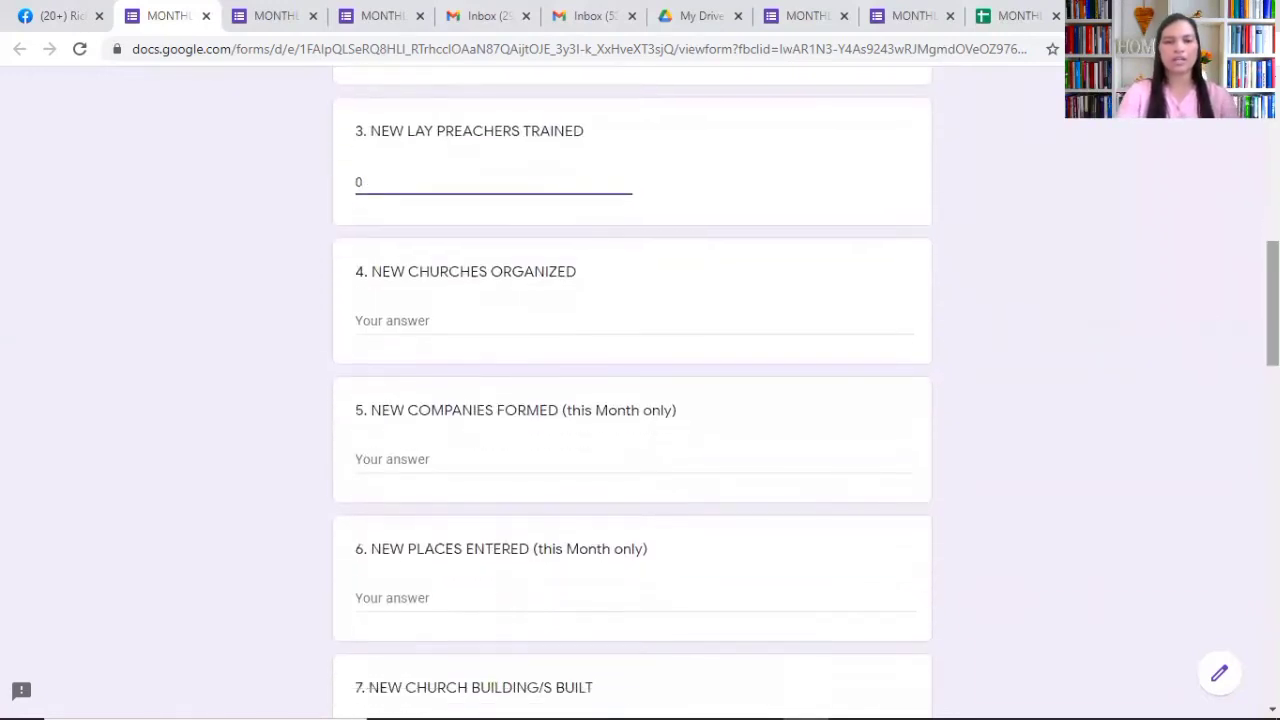
Step: List 'BONGBONG - FEBRUARY 5, 2021' and 'TINAGO - FEBRUARY 20, 2021' under NEW CHURCHES ORGANIZED
click(406, 321)
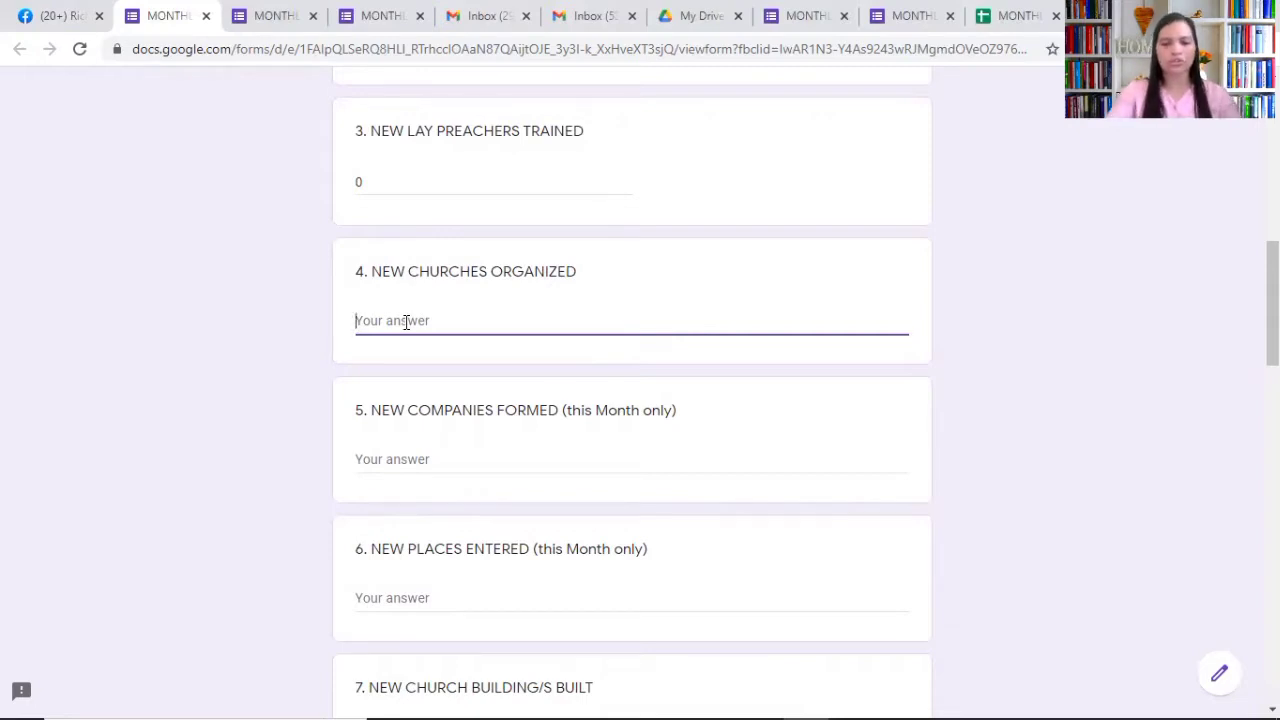
text(GANG)
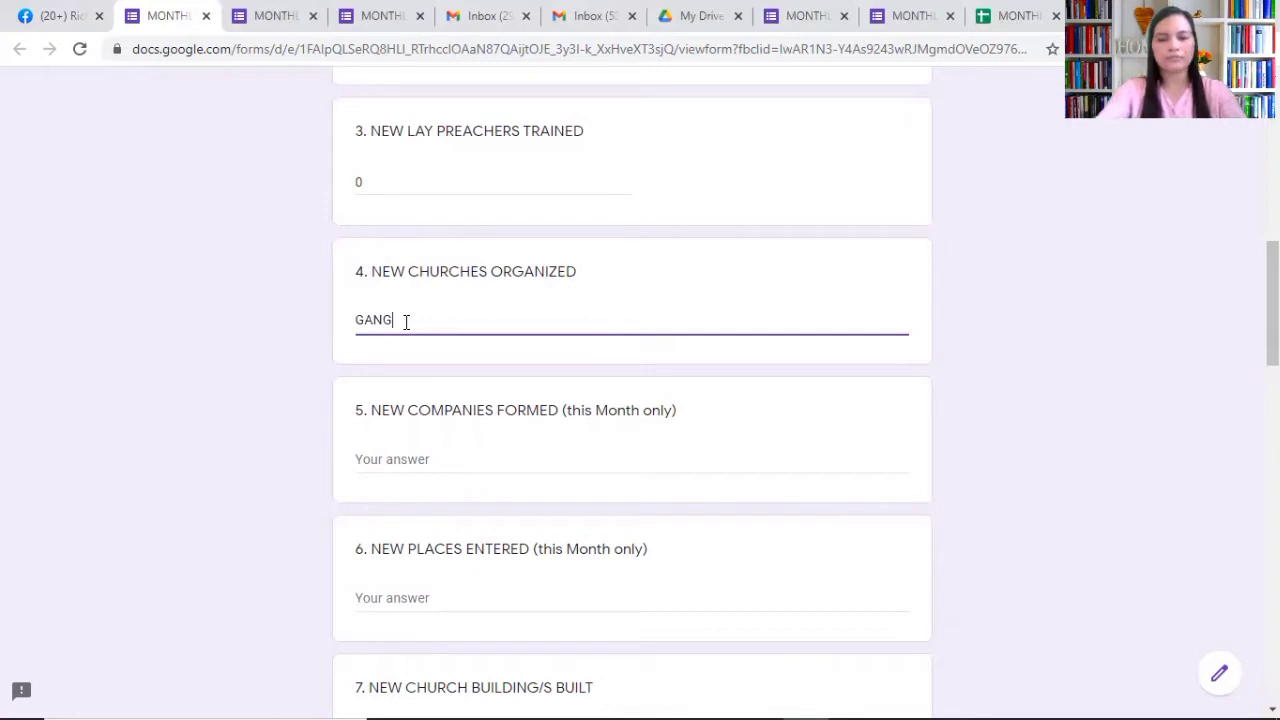
key(BackSpace)
key(BackSpace)
key(BackSpace)
key(BackSpace)
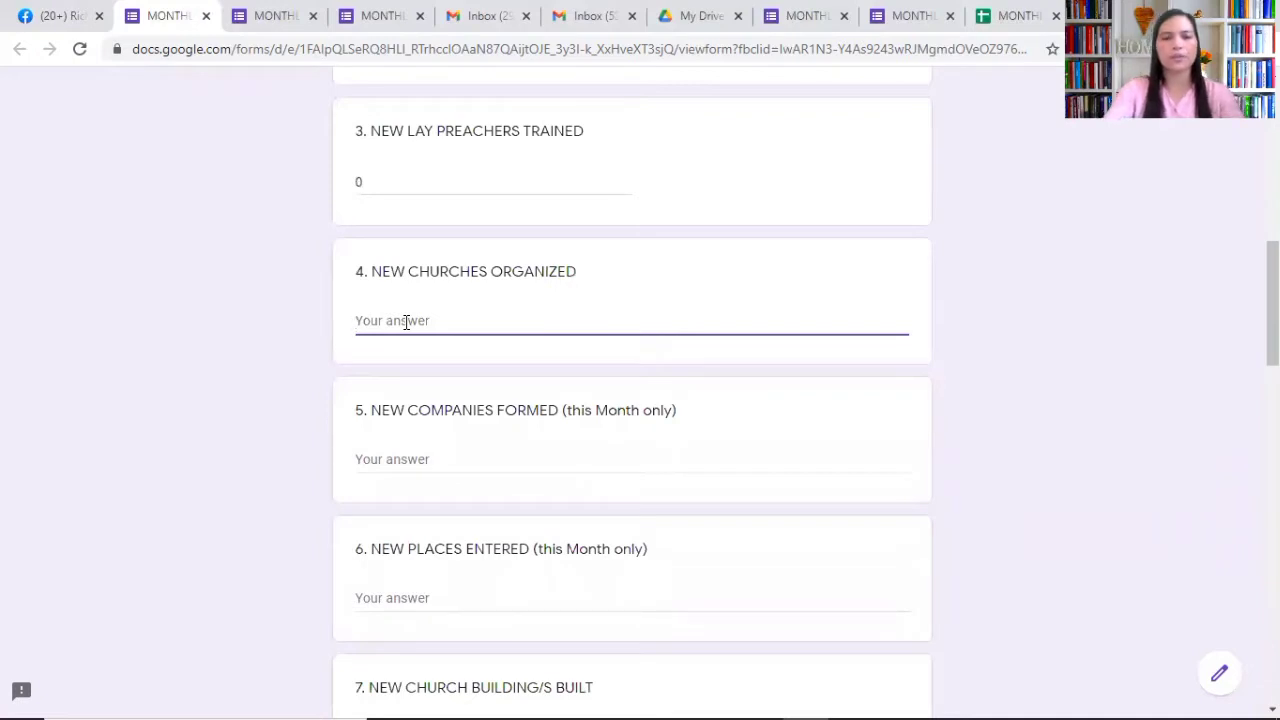
text(BONGBONG)
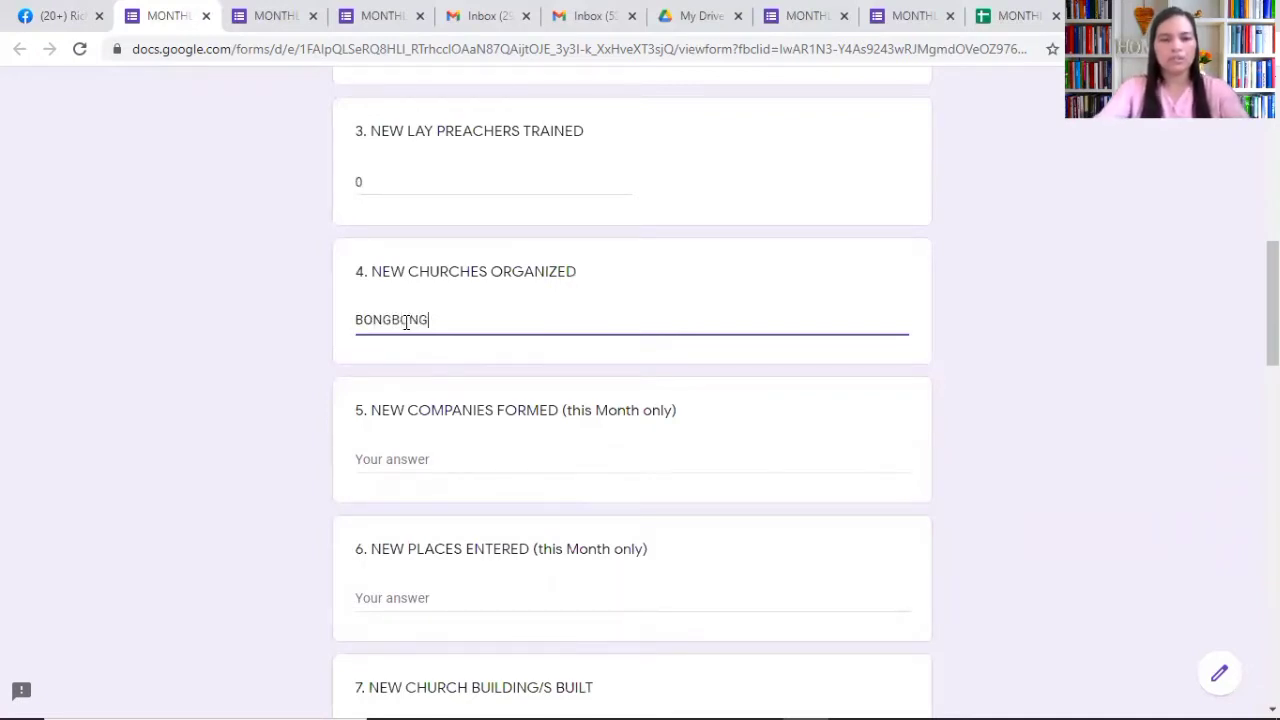
text( - FEBRUARY )
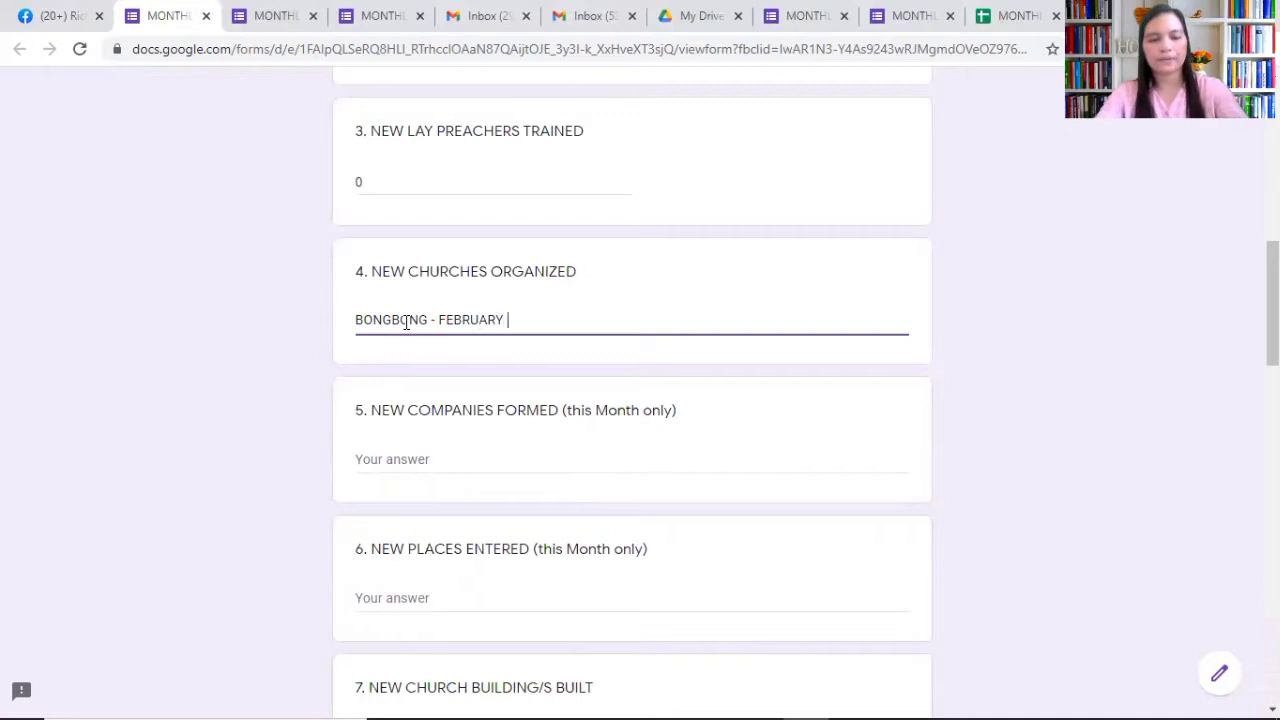
text(5, 2021)
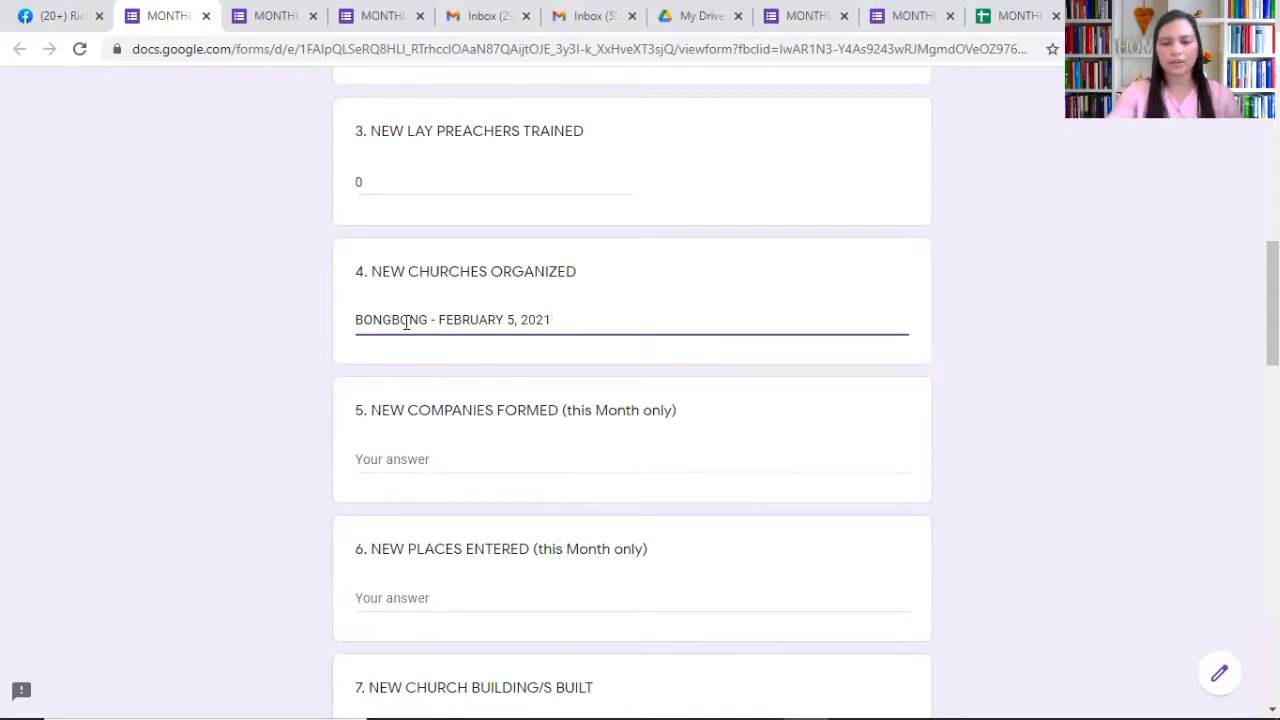
key(Return)
text(TINAGO)
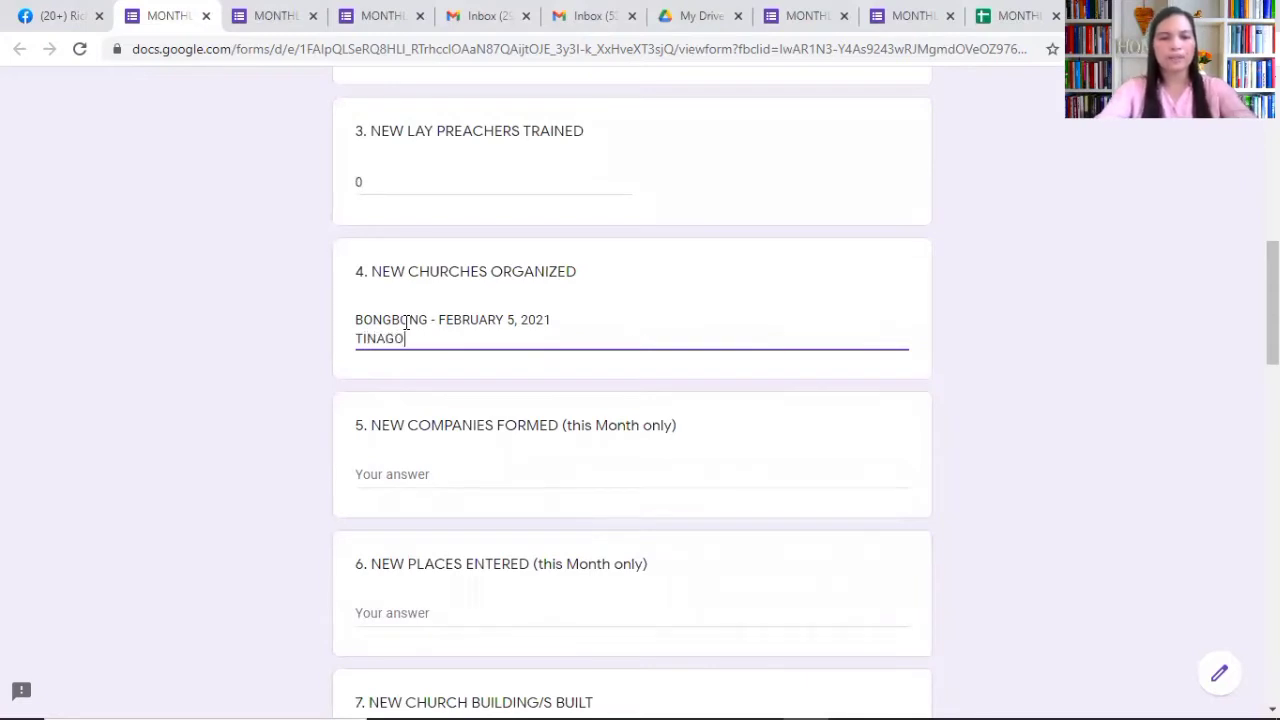
text( - FEBRUARY 20, 2021)
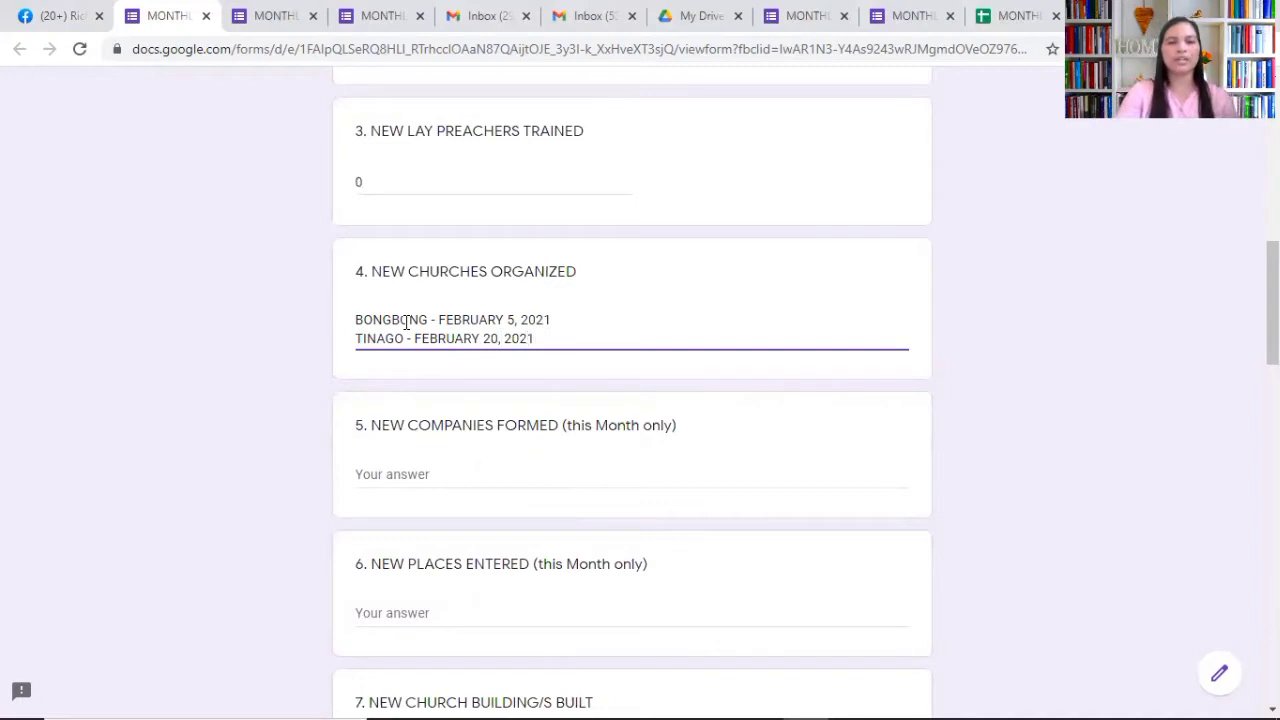
click(397, 481)
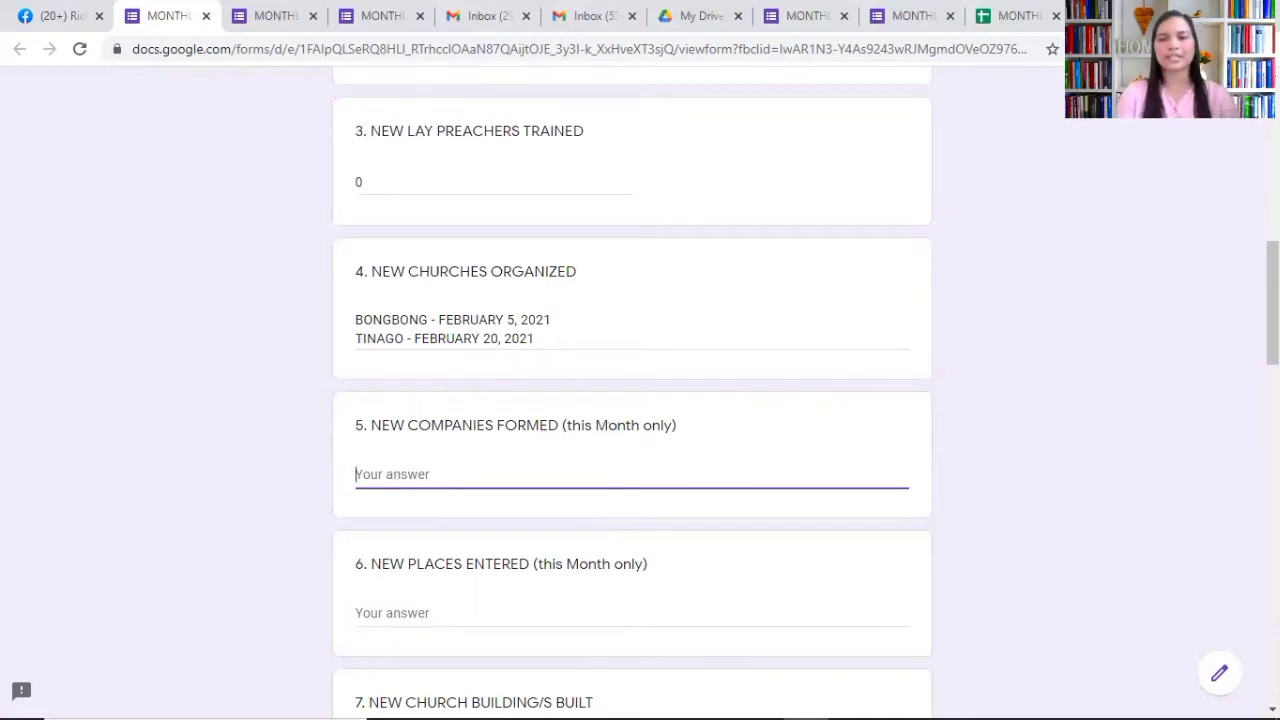
Step: List SINUSA and HINAGDONG on separate lines under NEW COMPANIES FORMED
scroll(640, 400, down, 1)
scroll(640, 400, down, 1)
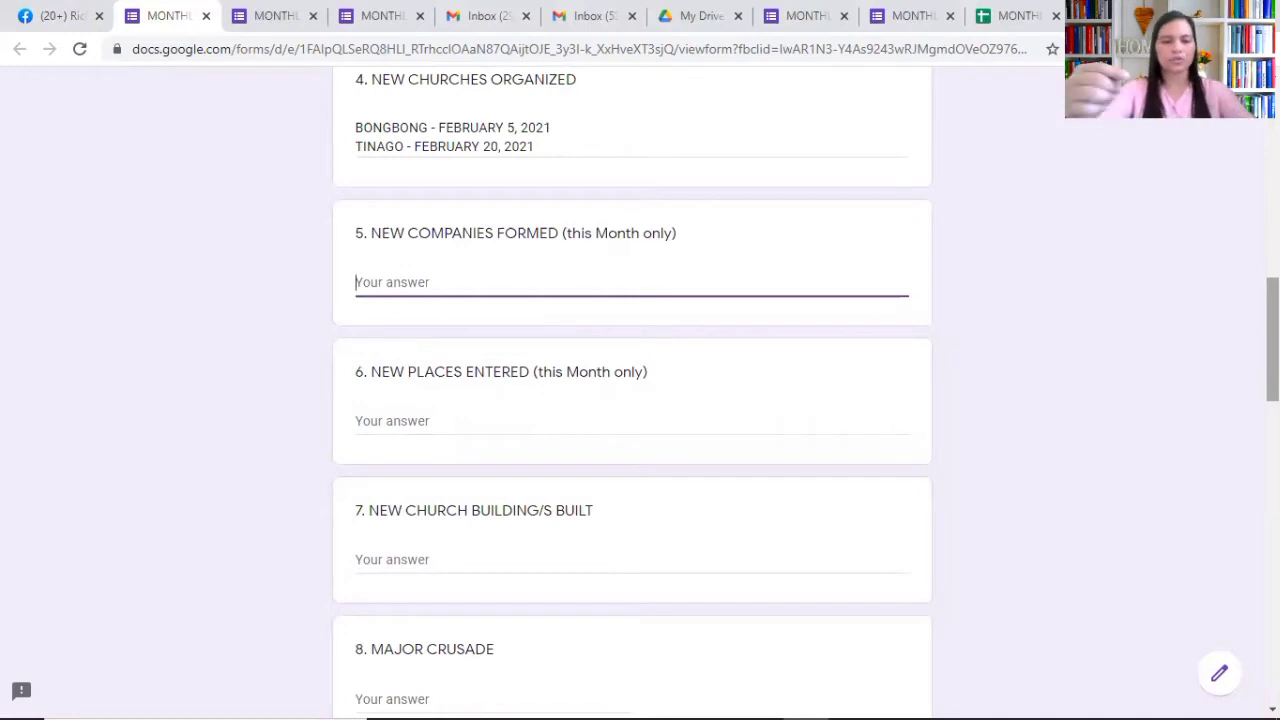
text(SINSA)
key(BackSpace)
key(BackSpace)
key(BackSpace)
text(NUSA)
key(Return)
text(HIG)
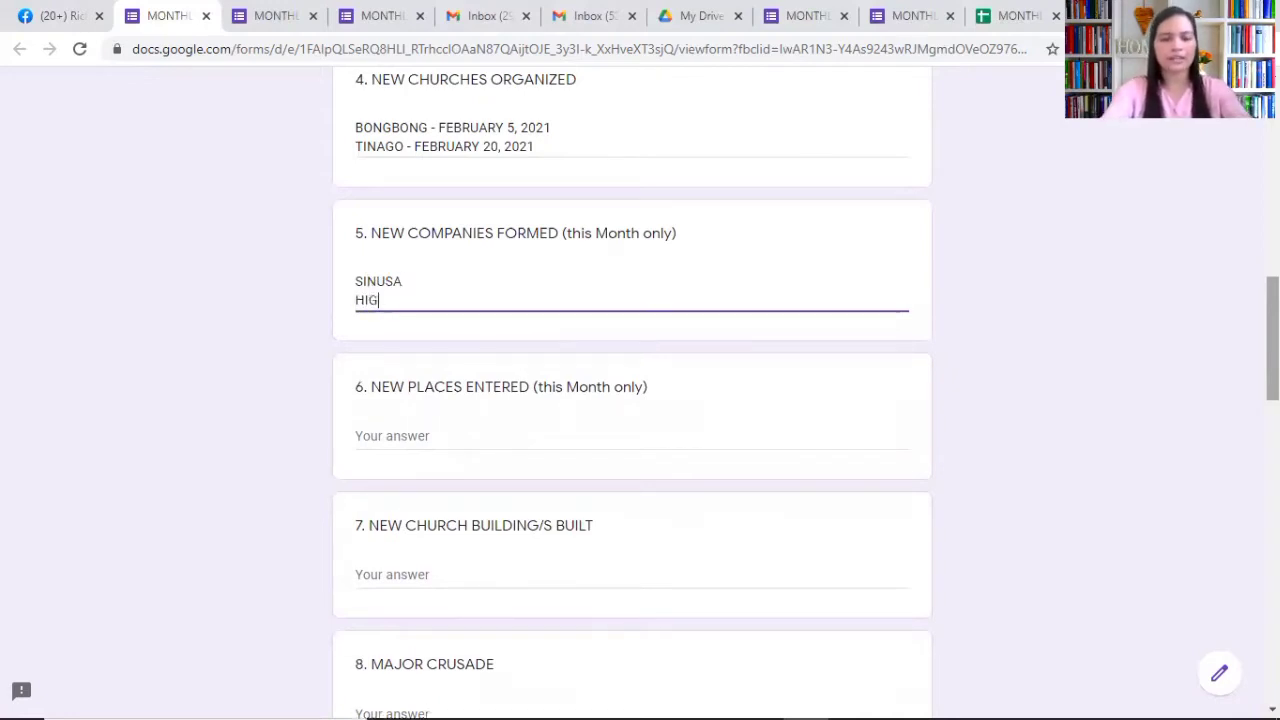
key(BackSpace)
text(NA)
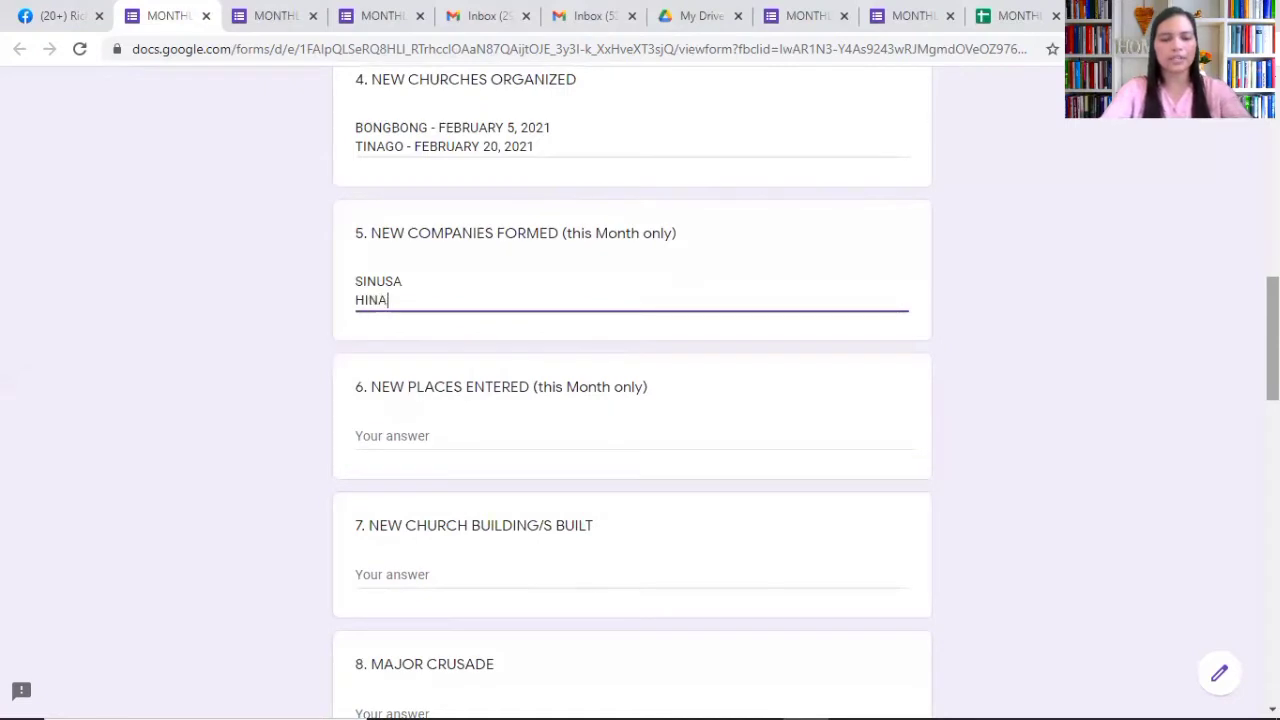
text(GDONG)
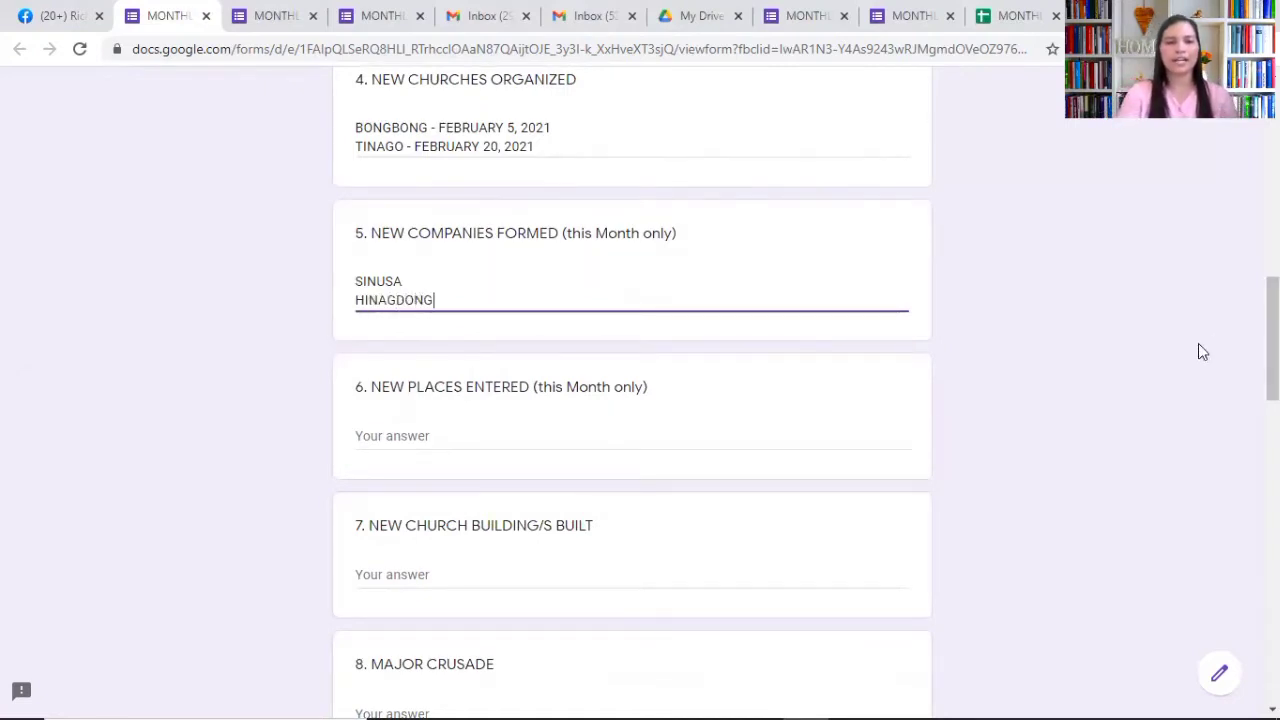
Step: List MONTOL and DALAPANG on separate lines under NEW PLACES ENTERED
click(427, 435)
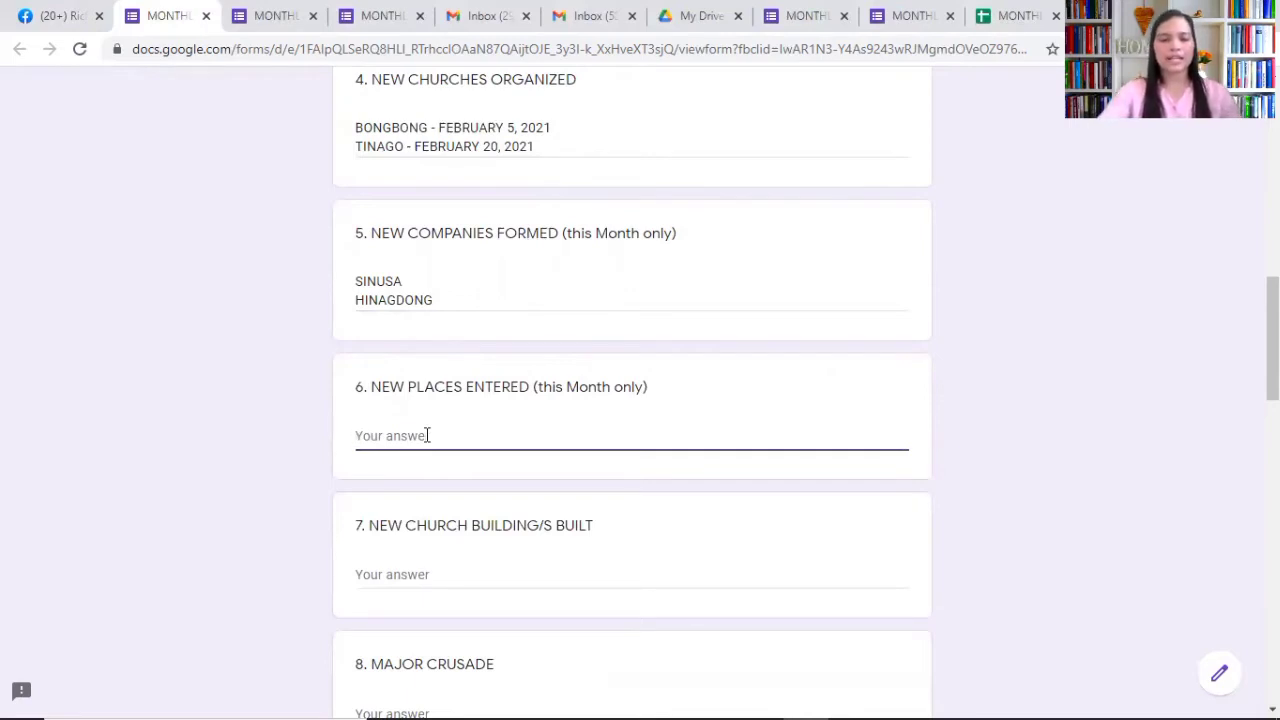
text(MO)
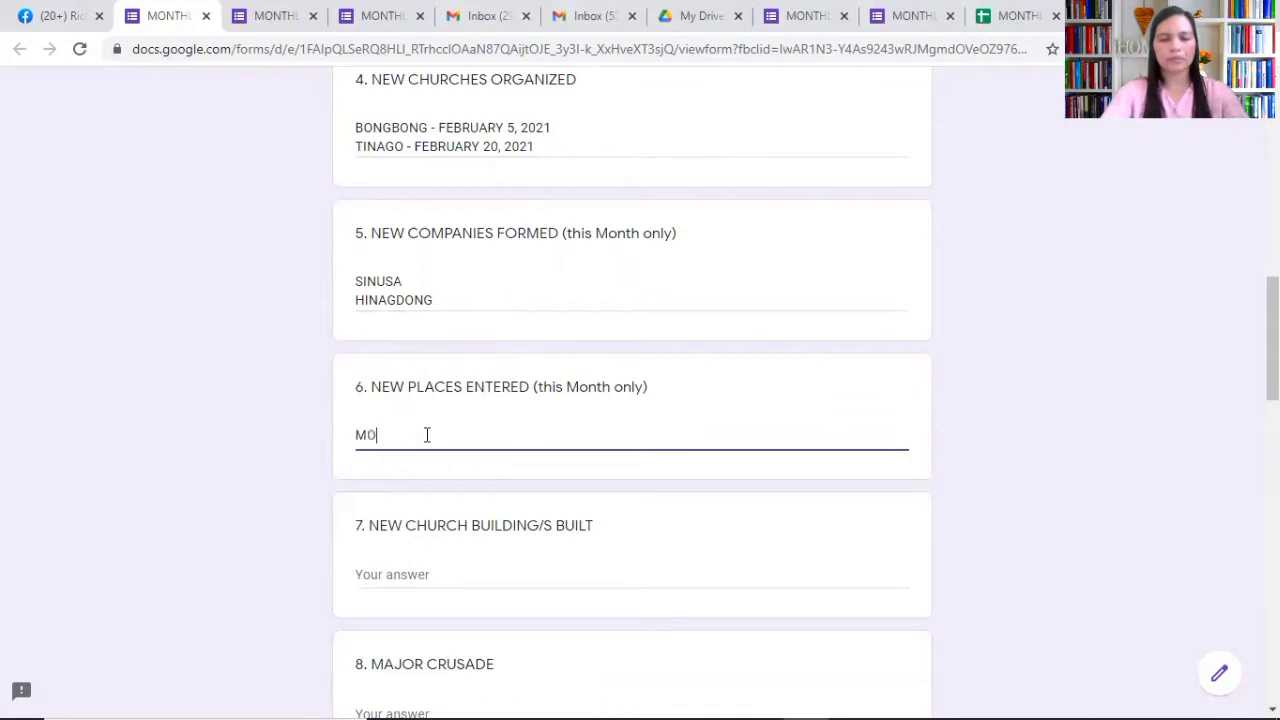
text(NTOL)
key(Return)
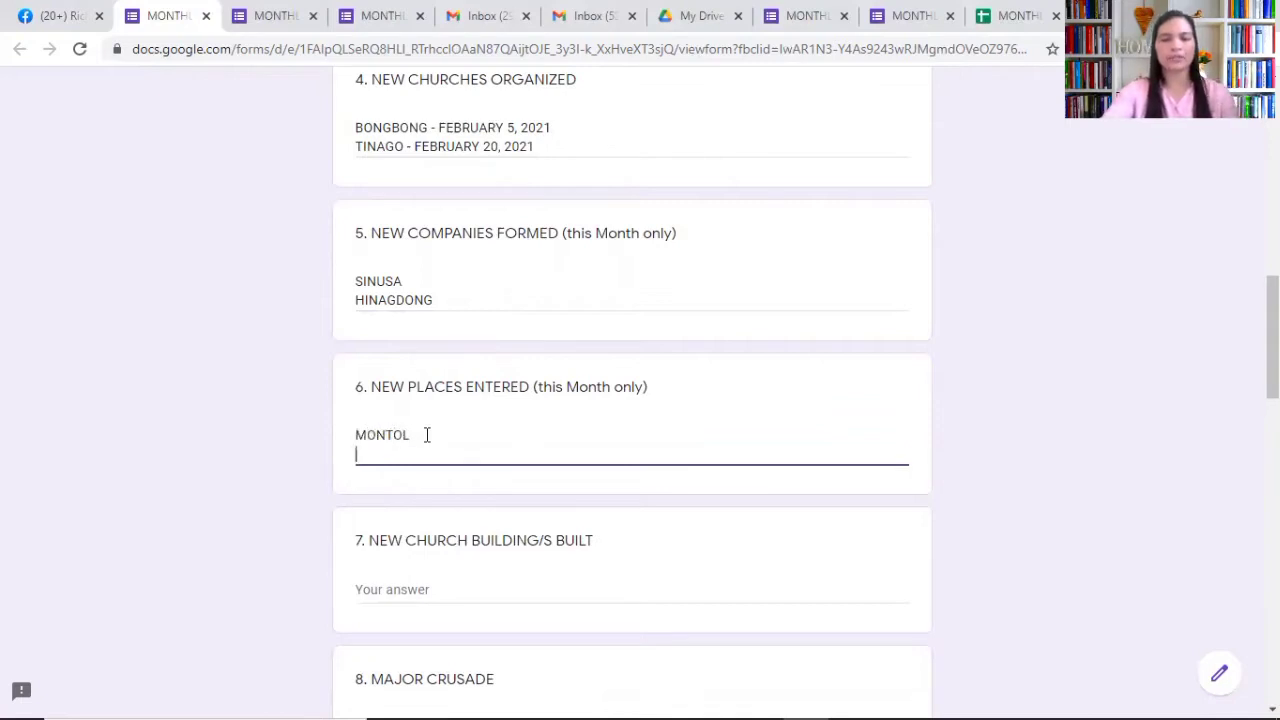
text(DA)
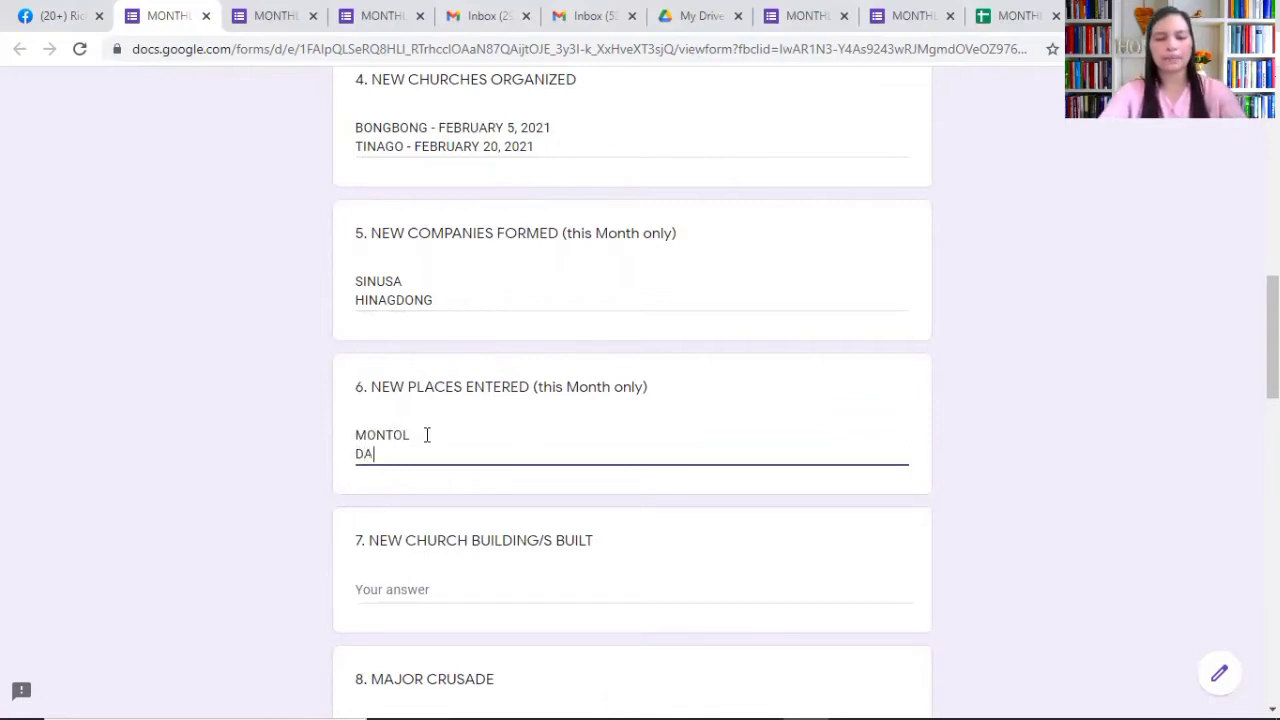
text(LAPANG)
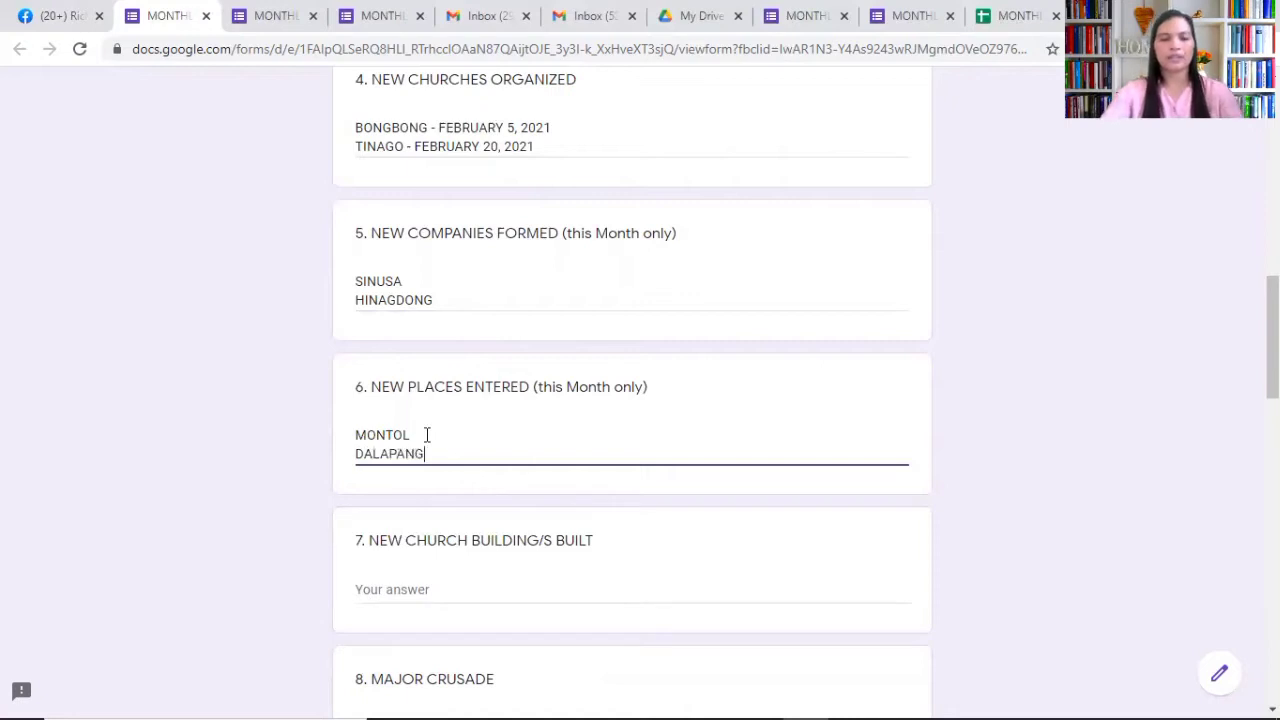
drag(1272, 330, 1272, 374)
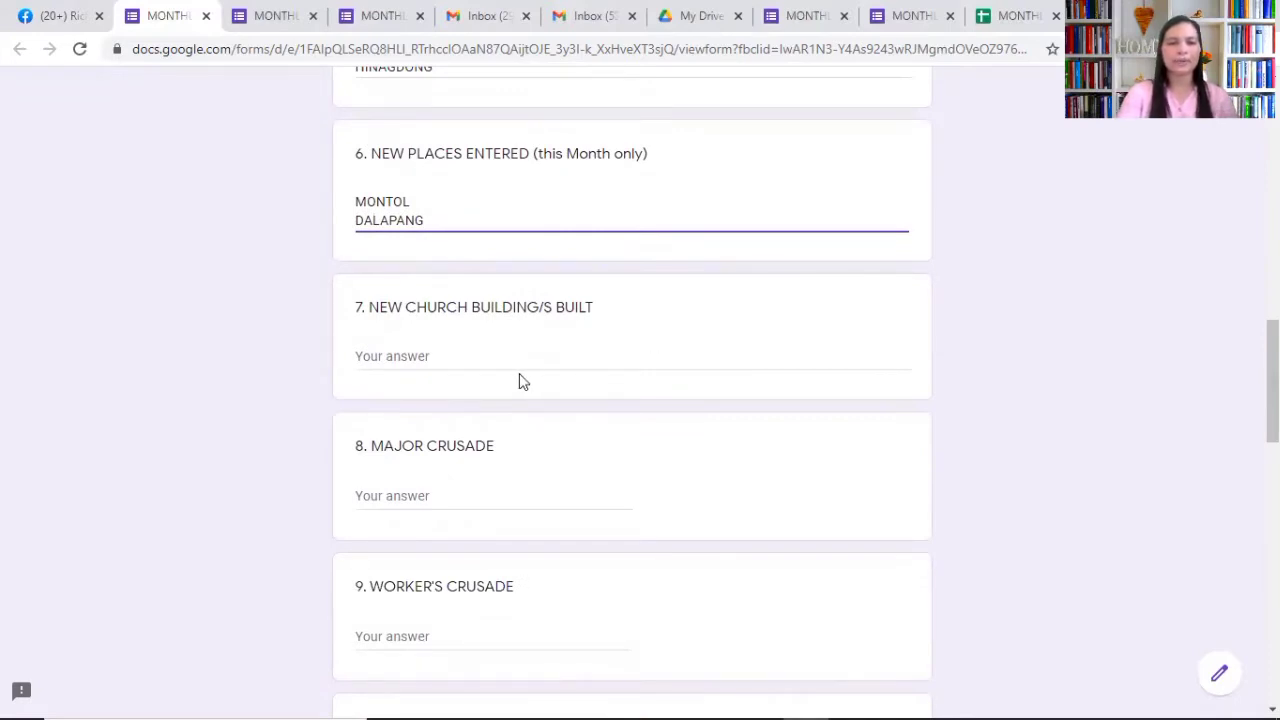
Step: Answer 0 new church buildings, 1 major crusade and 0 worker's crusades
click(415, 355)
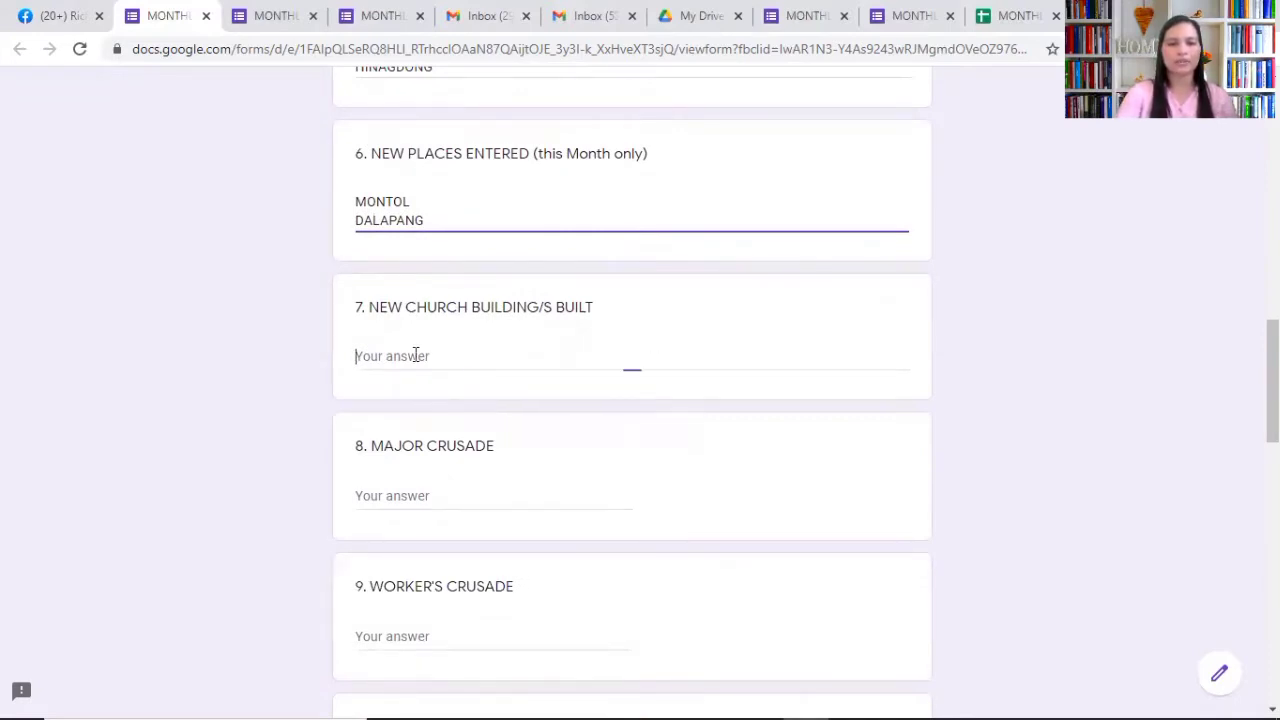
text(0)
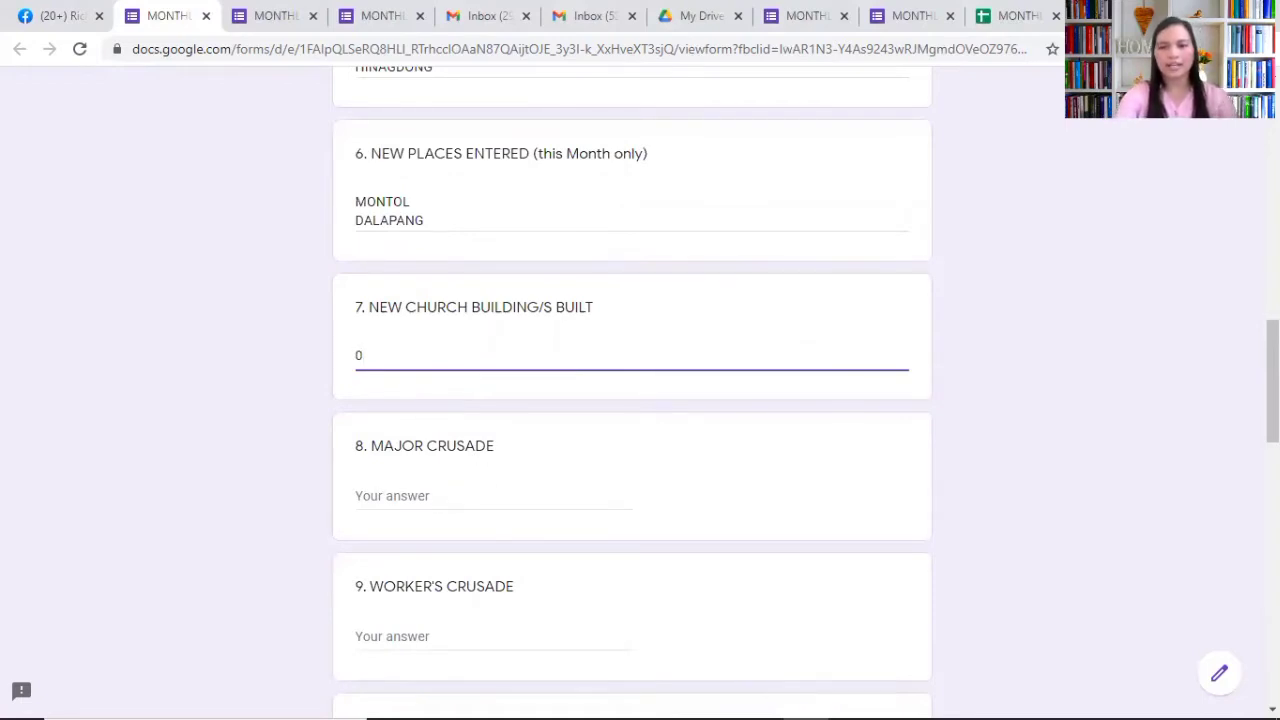
scroll(1268, 380, down, 1)
scroll(632, 400, down, 1)
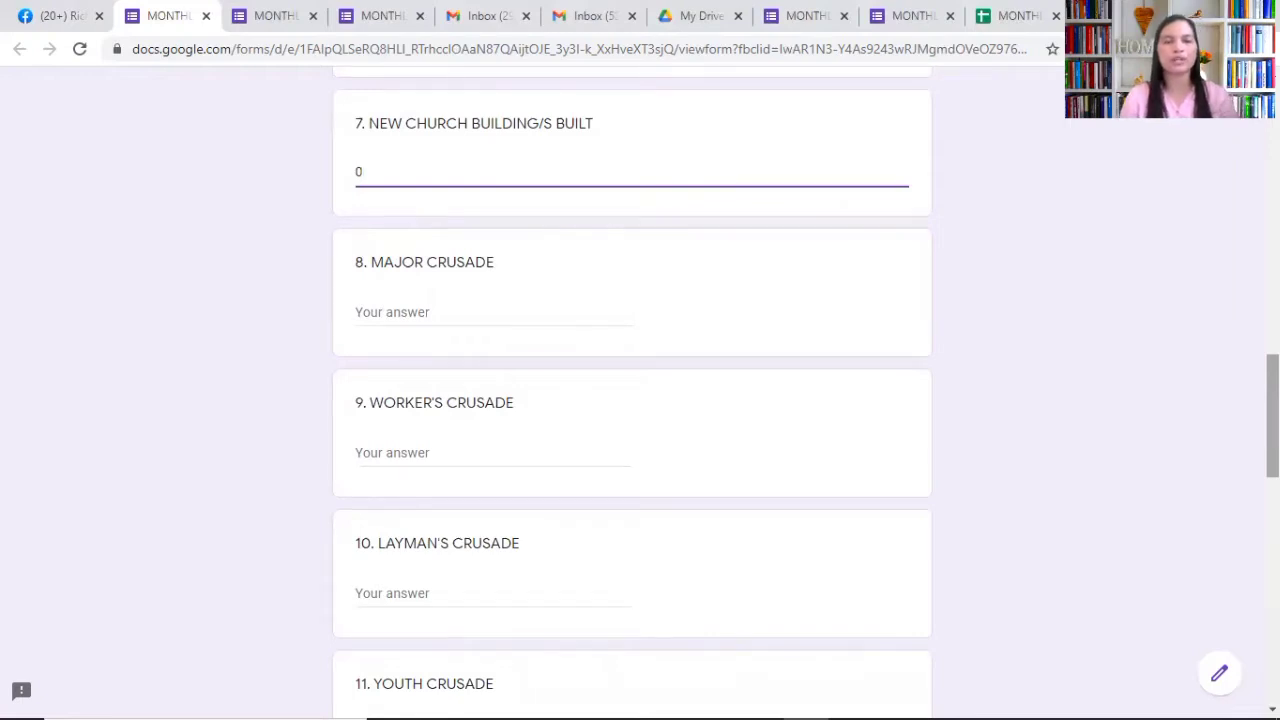
click(446, 312)
text(1)
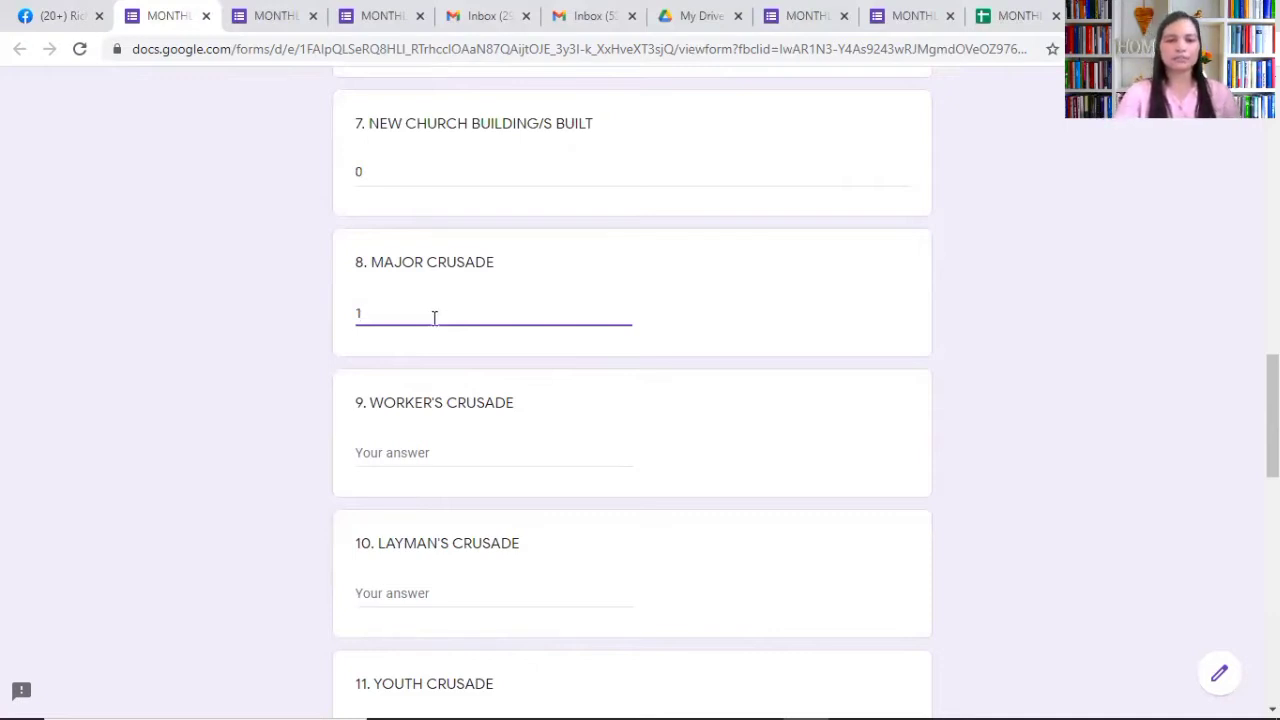
click(398, 453)
text(0)
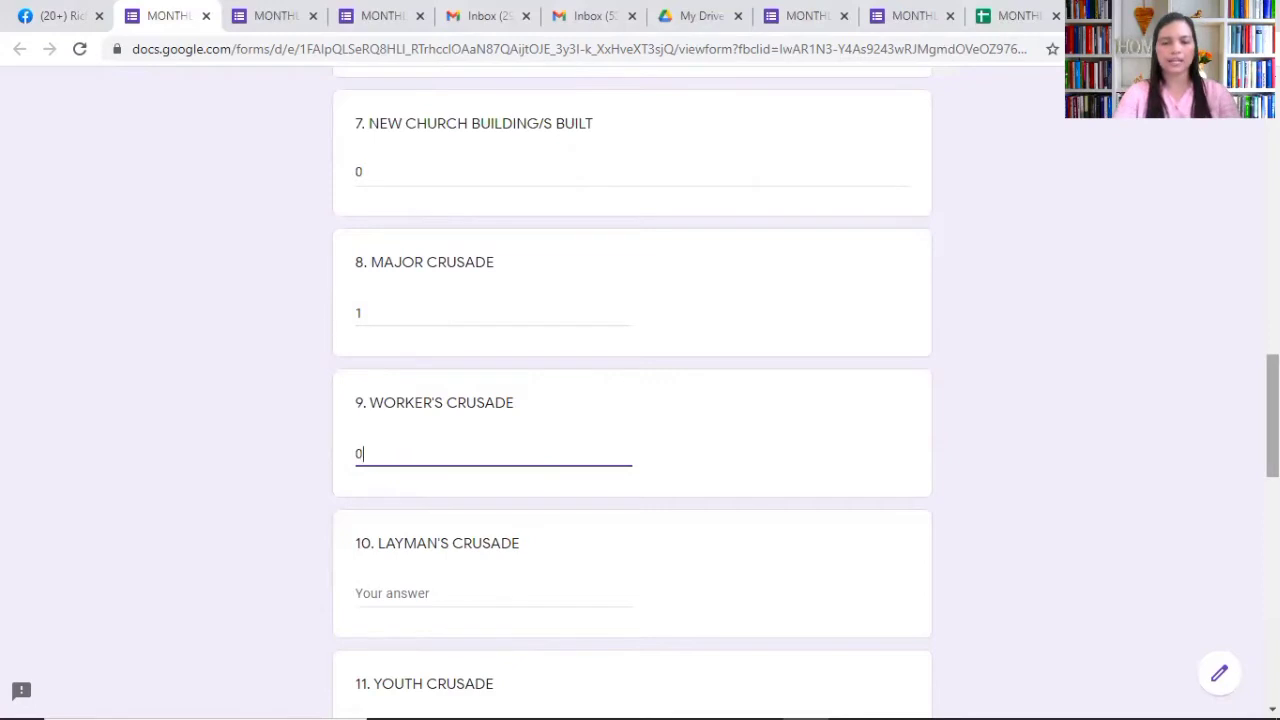
Step: Answer 1 layman's crusade and 2 youth crusades
scroll(1192, 423, down, 3)
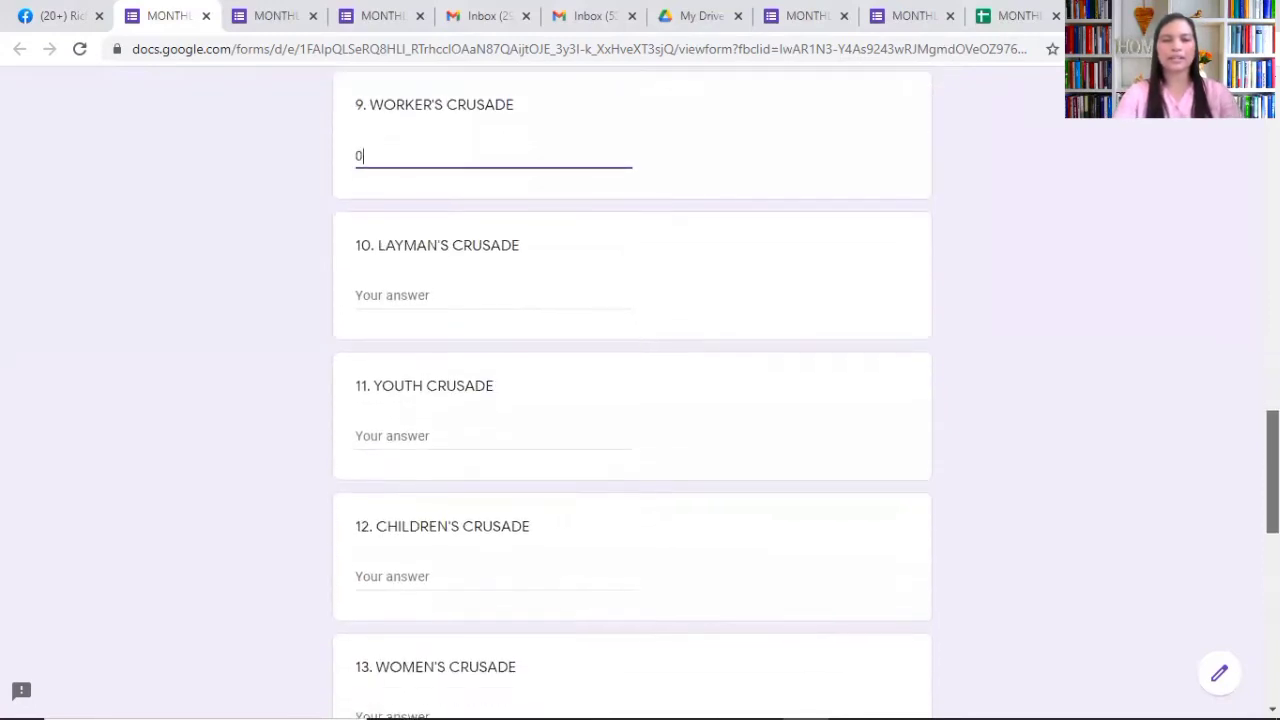
click(411, 285)
text(1)
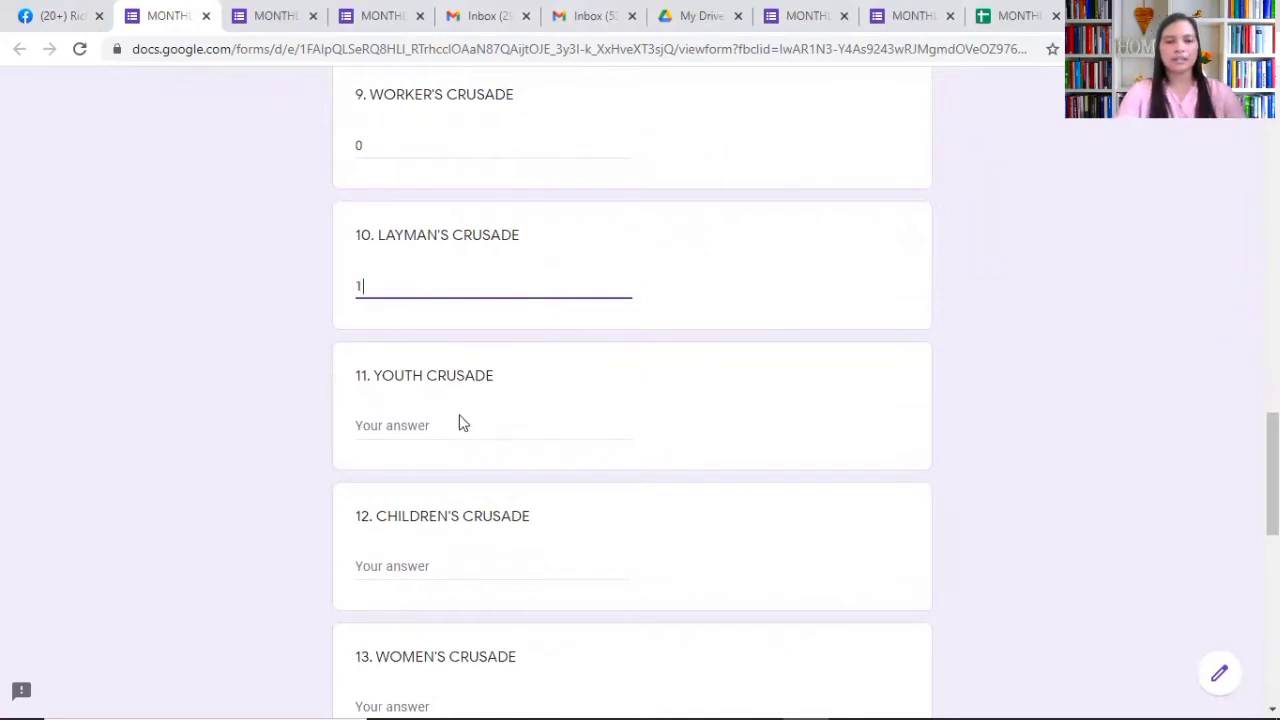
click(456, 418)
text(2)
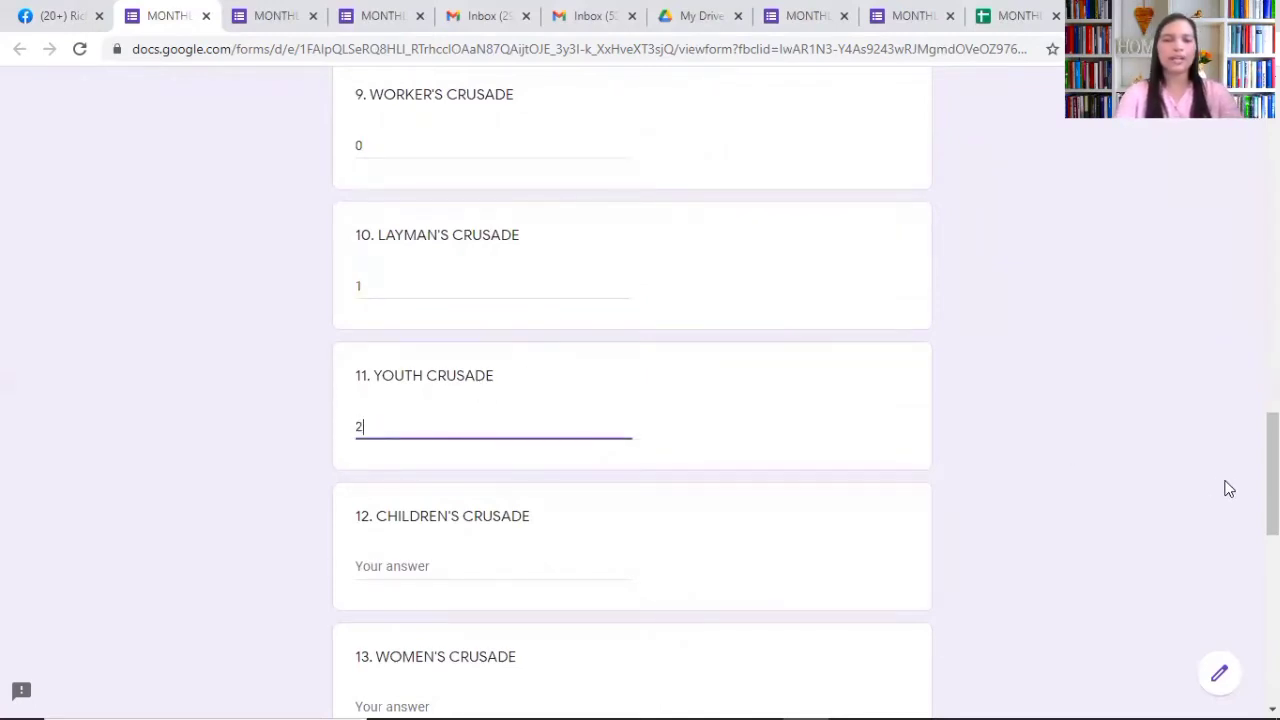
scroll(1250, 490, down, 2)
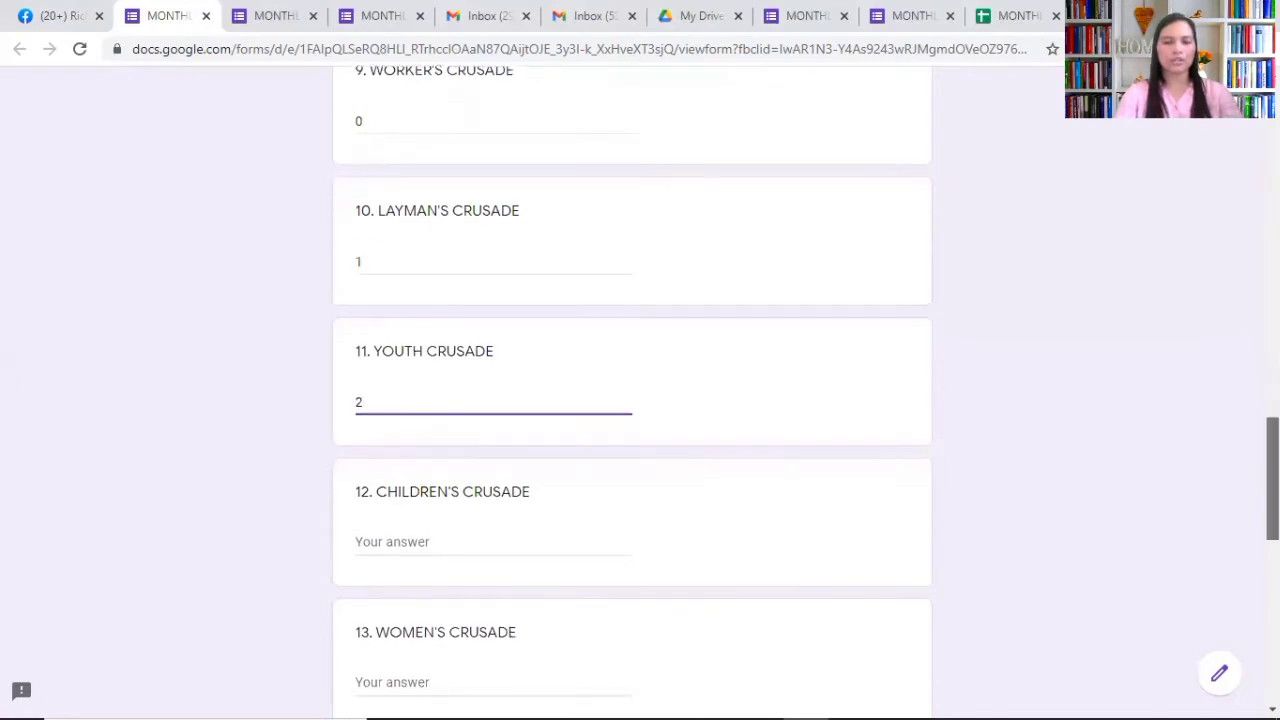
scroll(632, 390, down, 2)
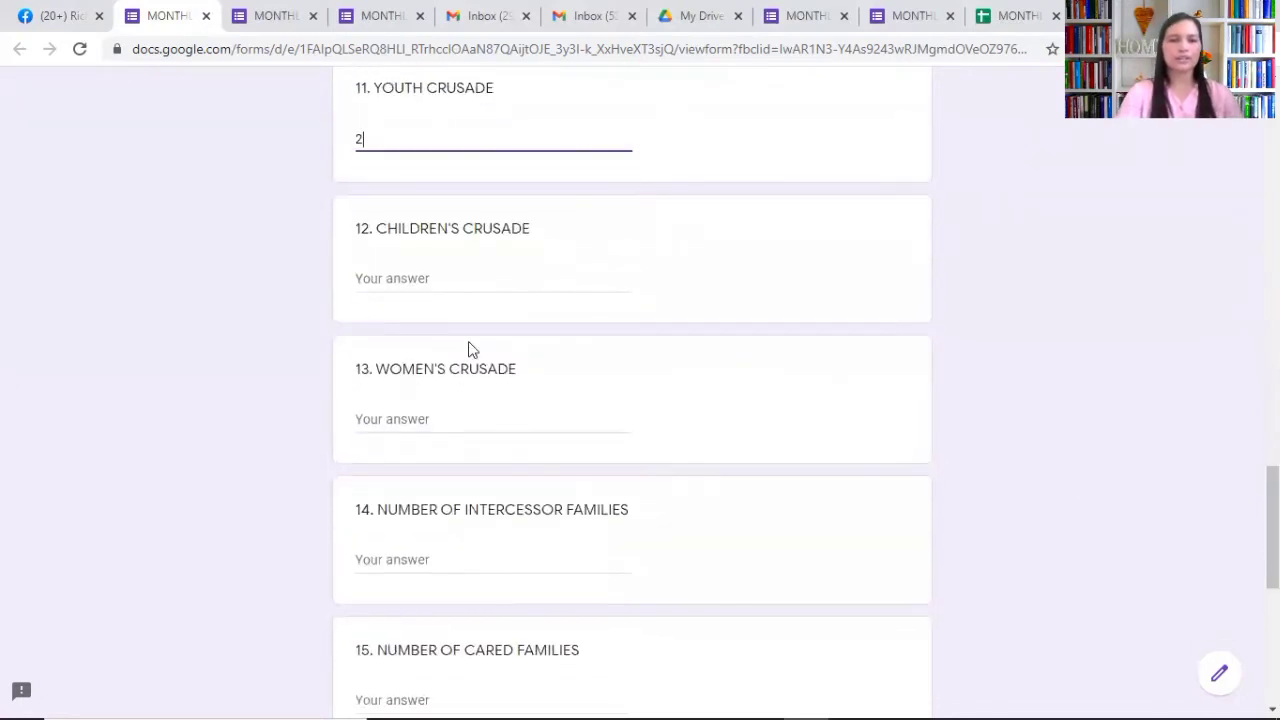
Step: Answer 0 for both the children's crusade and women's crusade questions
click(428, 277)
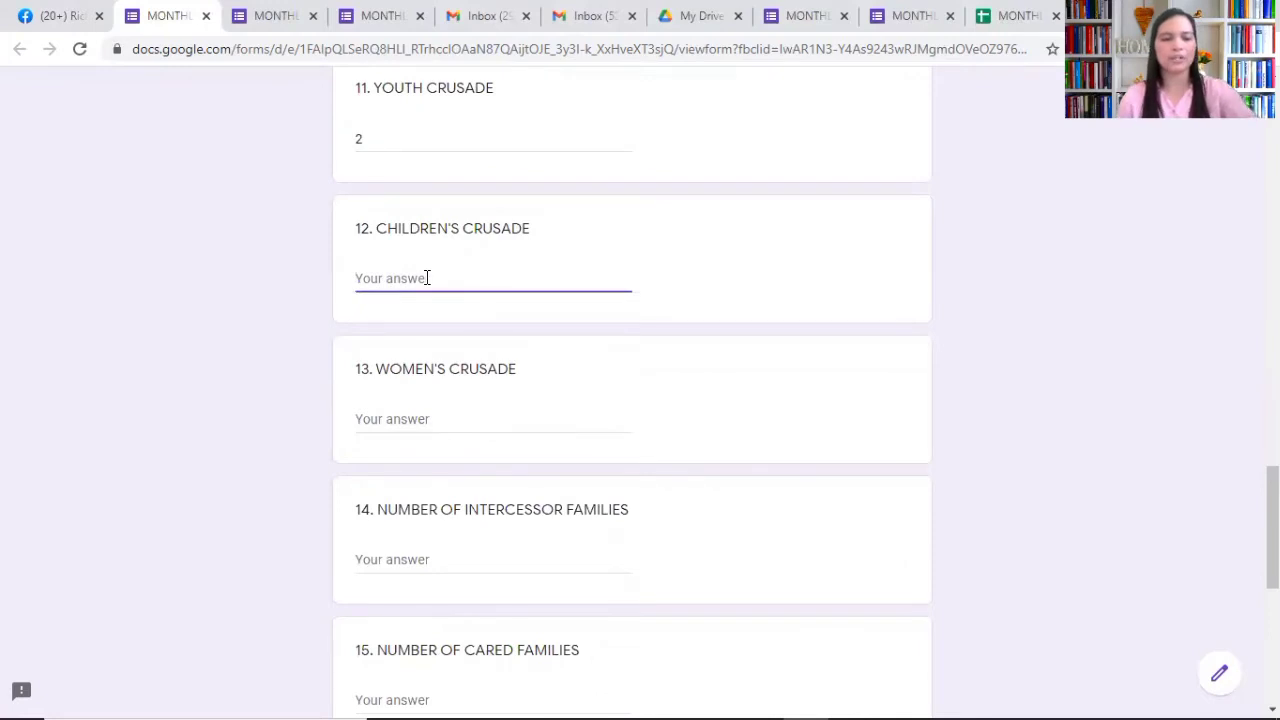
text(0)
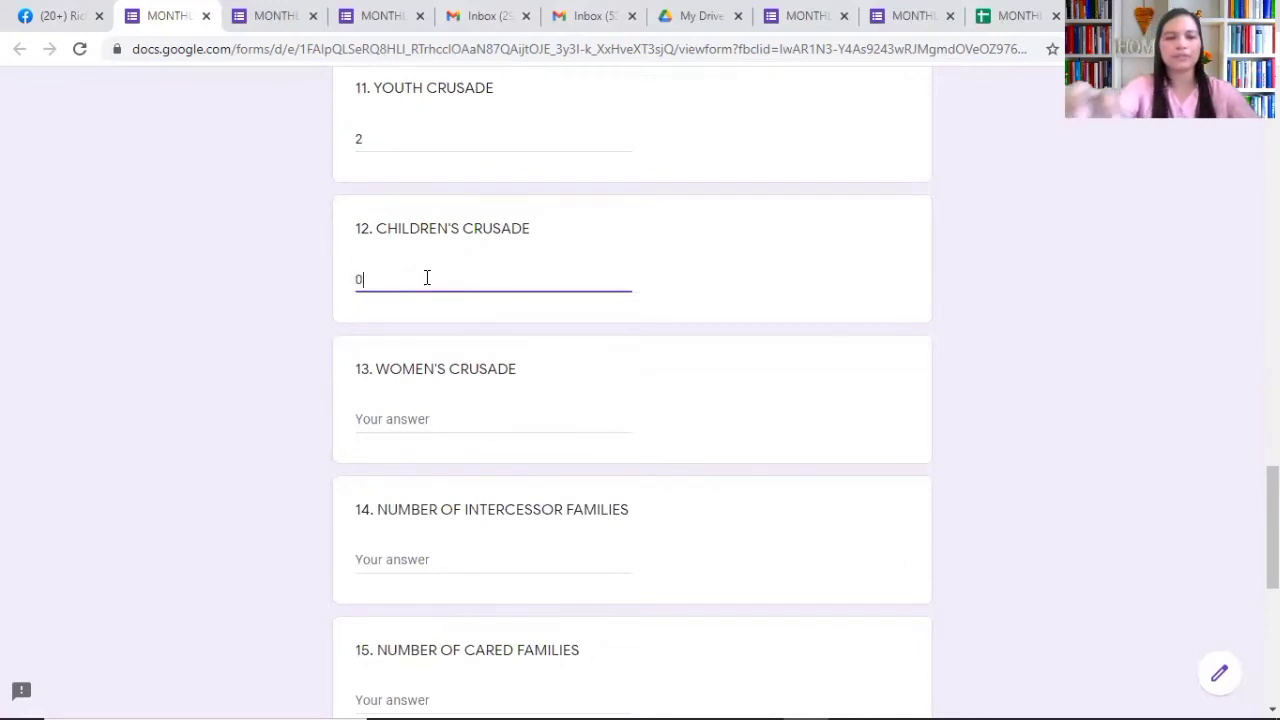
click(413, 421)
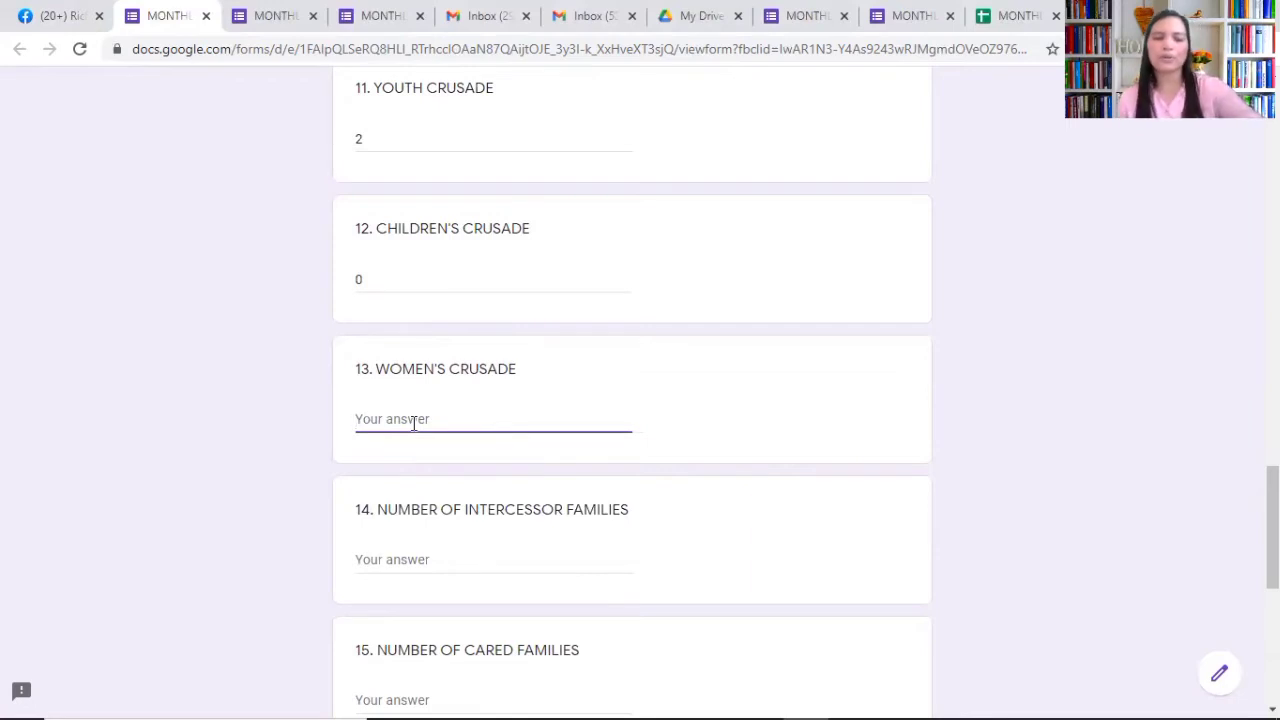
text(0)
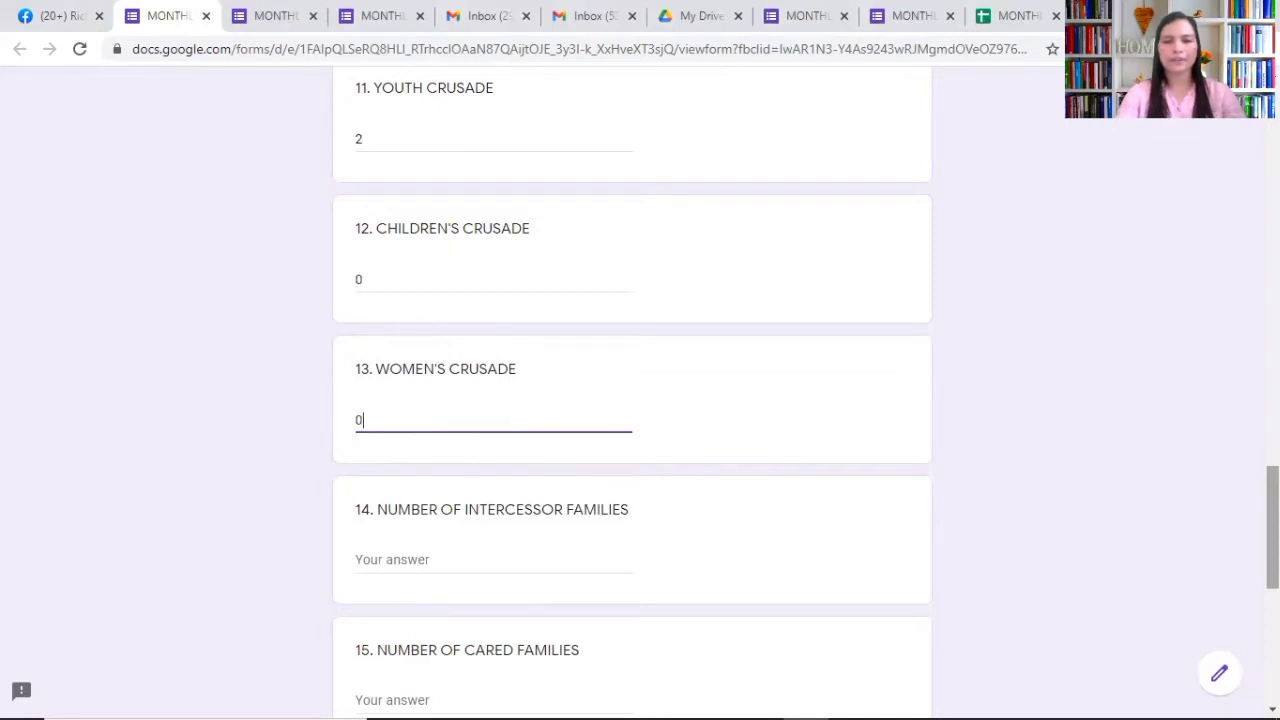
Step: Enter 20 as the number of intercessor families
scroll(640, 400, down, 2)
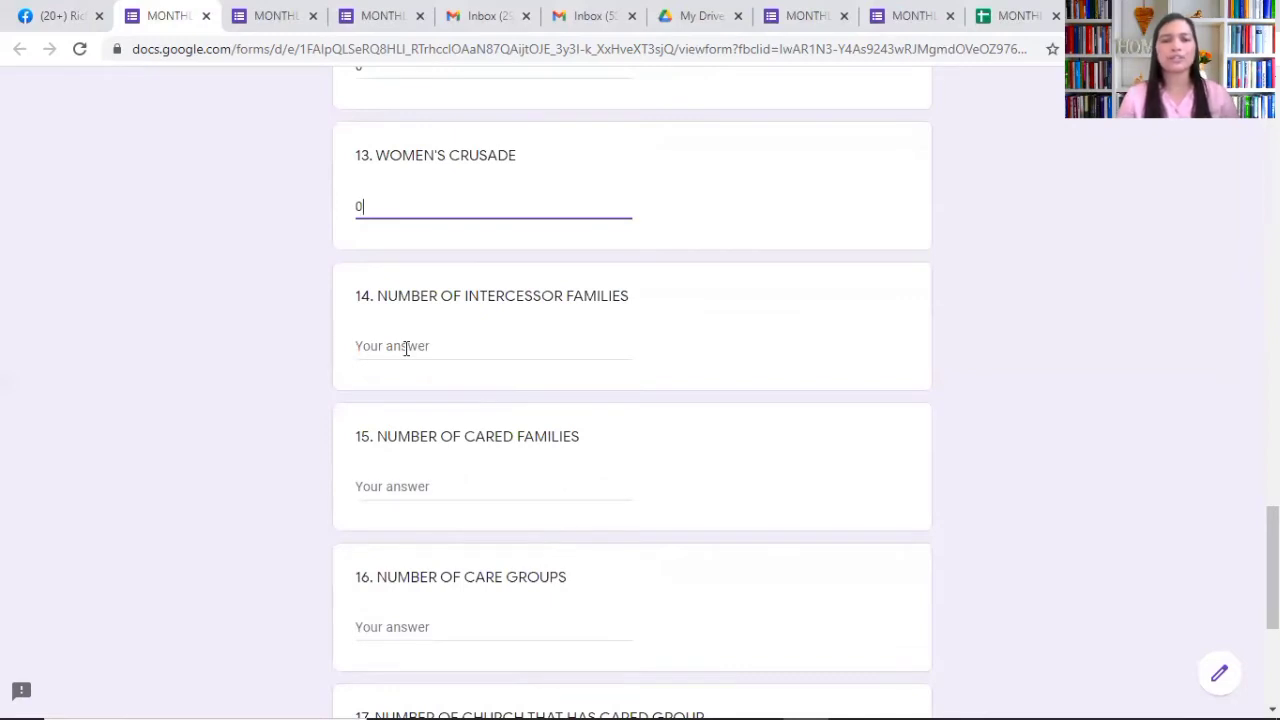
click(406, 348)
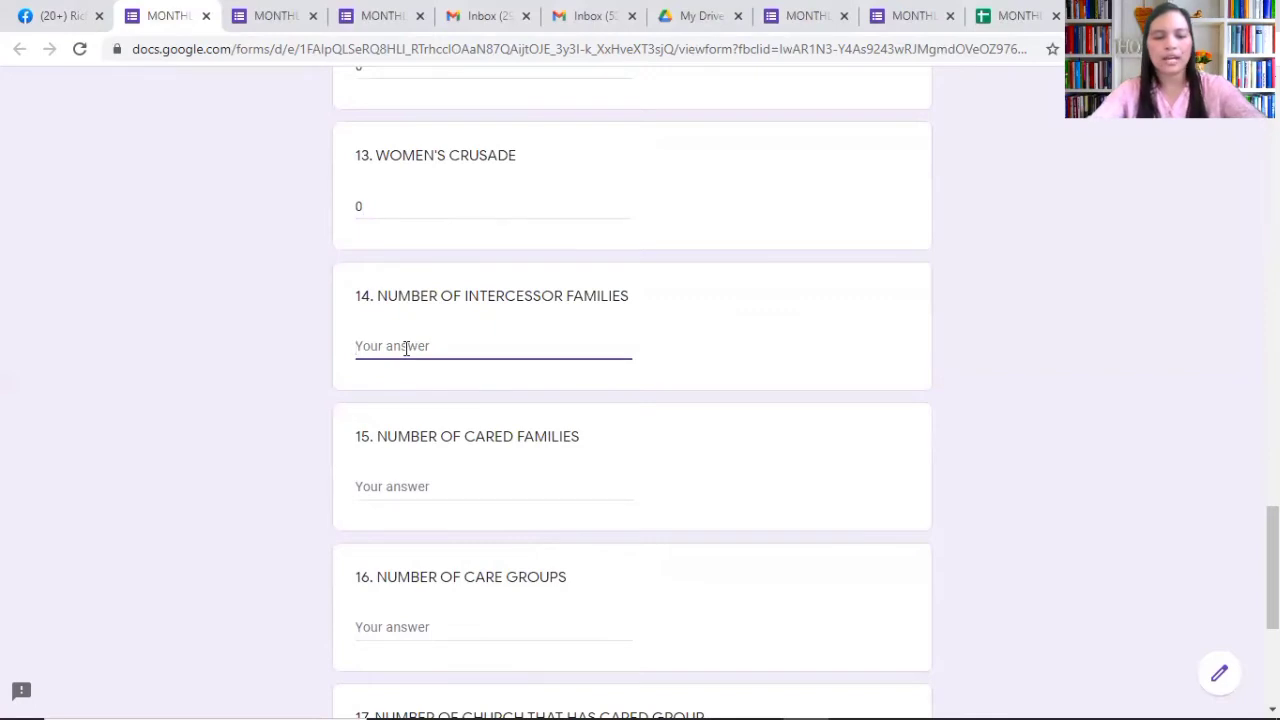
text(20)
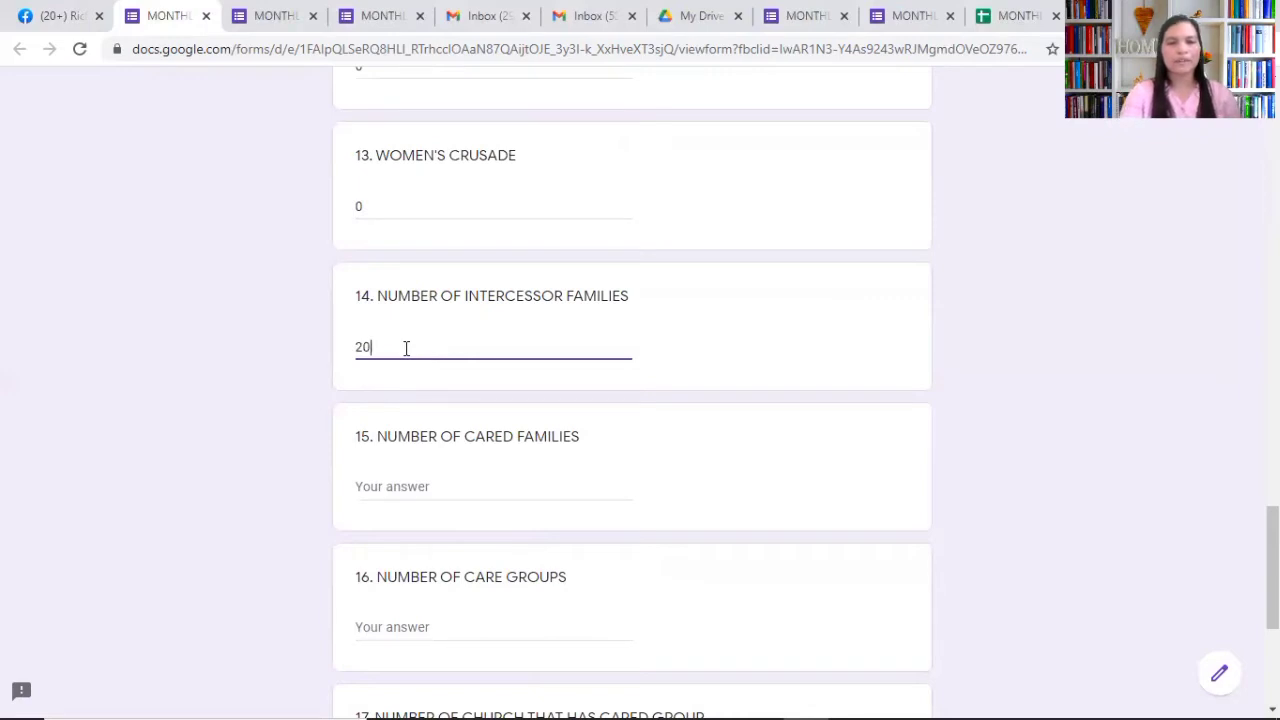
click(394, 487)
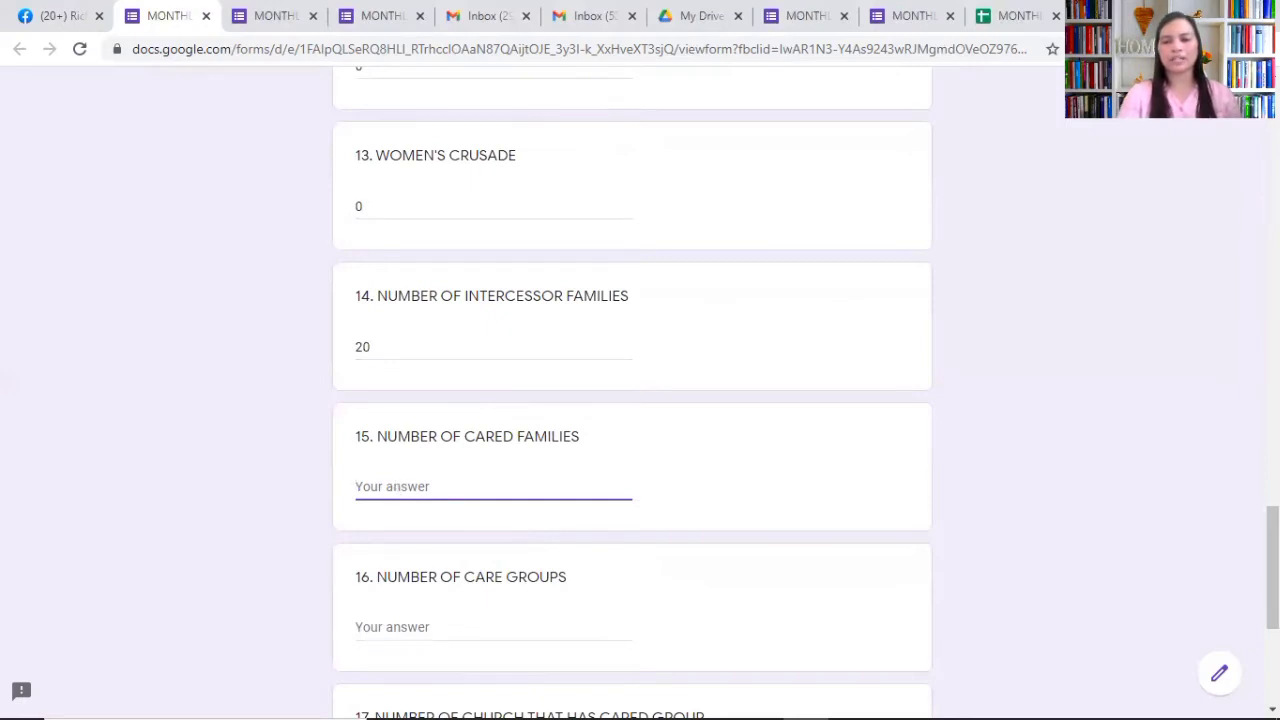
scroll(632, 400, down, 3)
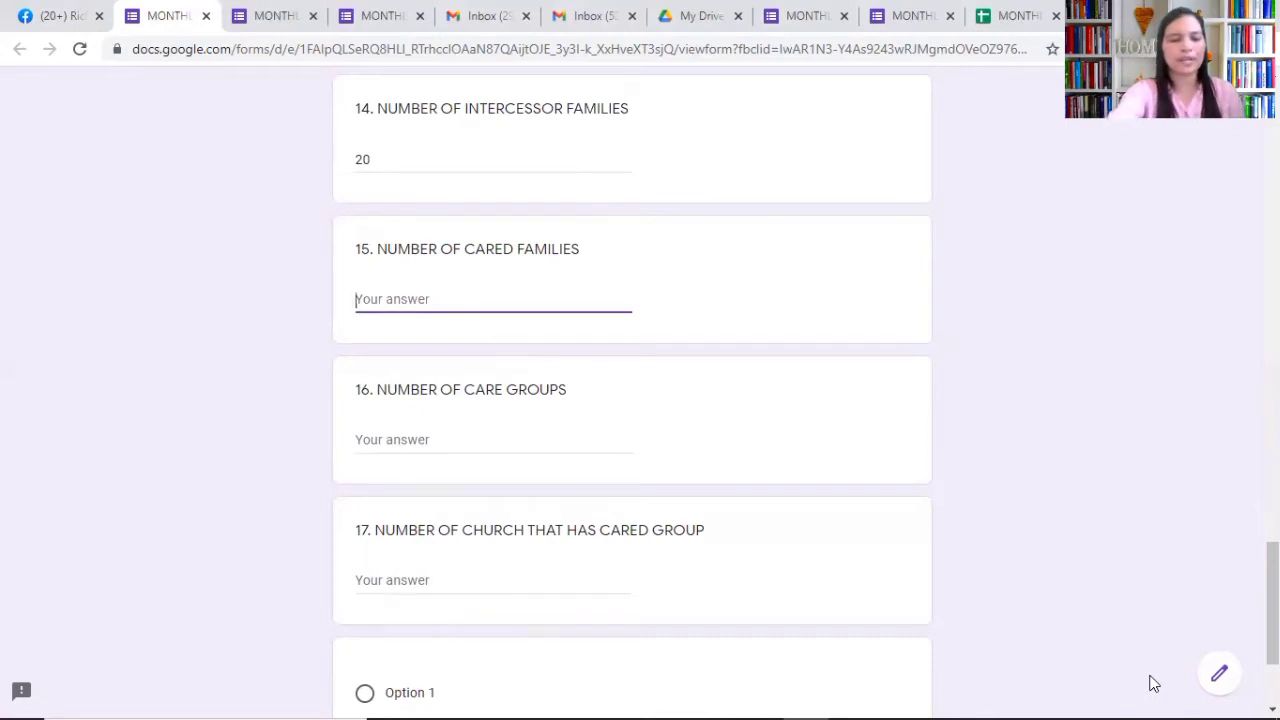
Step: Enter 50 cared families, 25 care groups and 10 churches with a cared group
text(15)
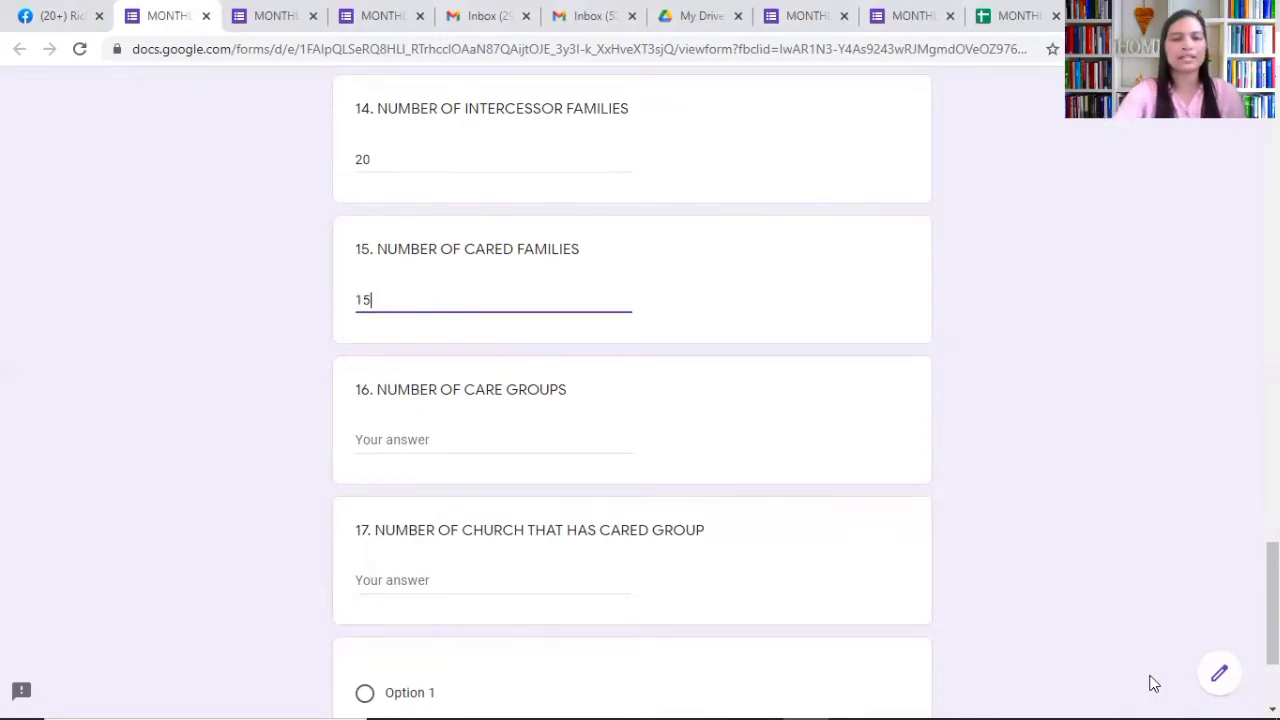
key(BackSpace)
key(BackSpace)
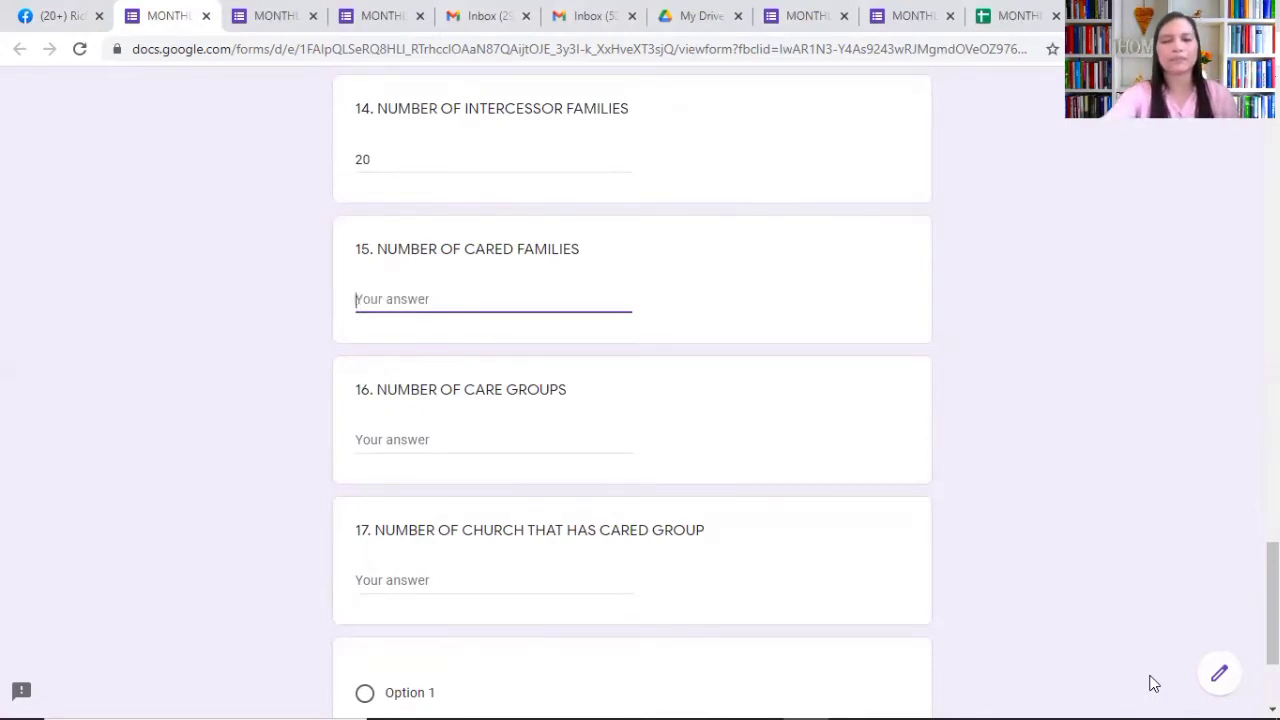
text(50)
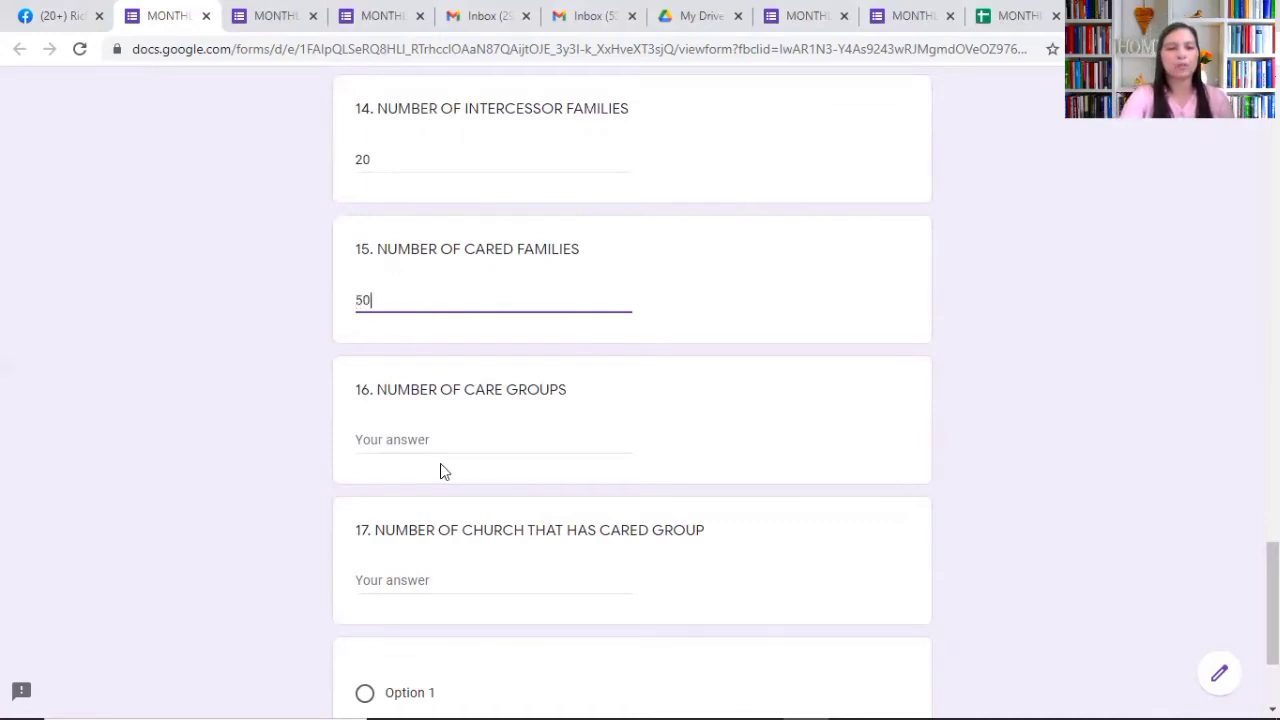
click(413, 444)
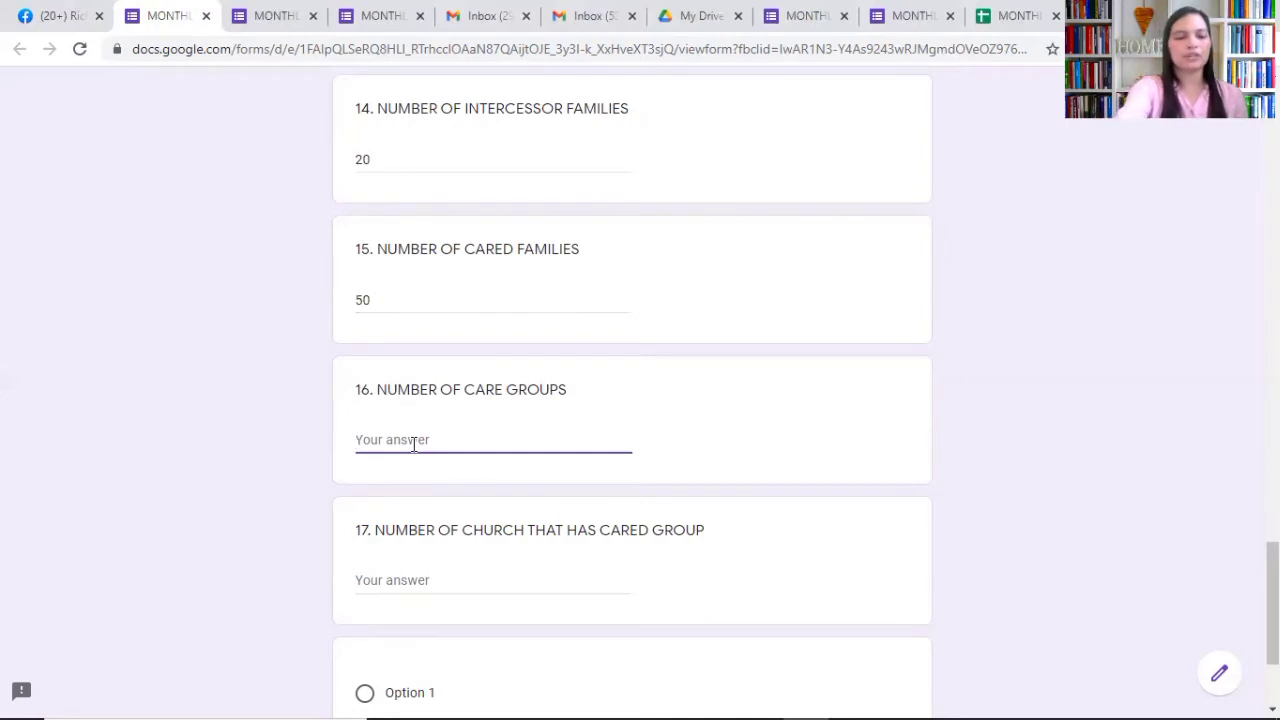
text(25)
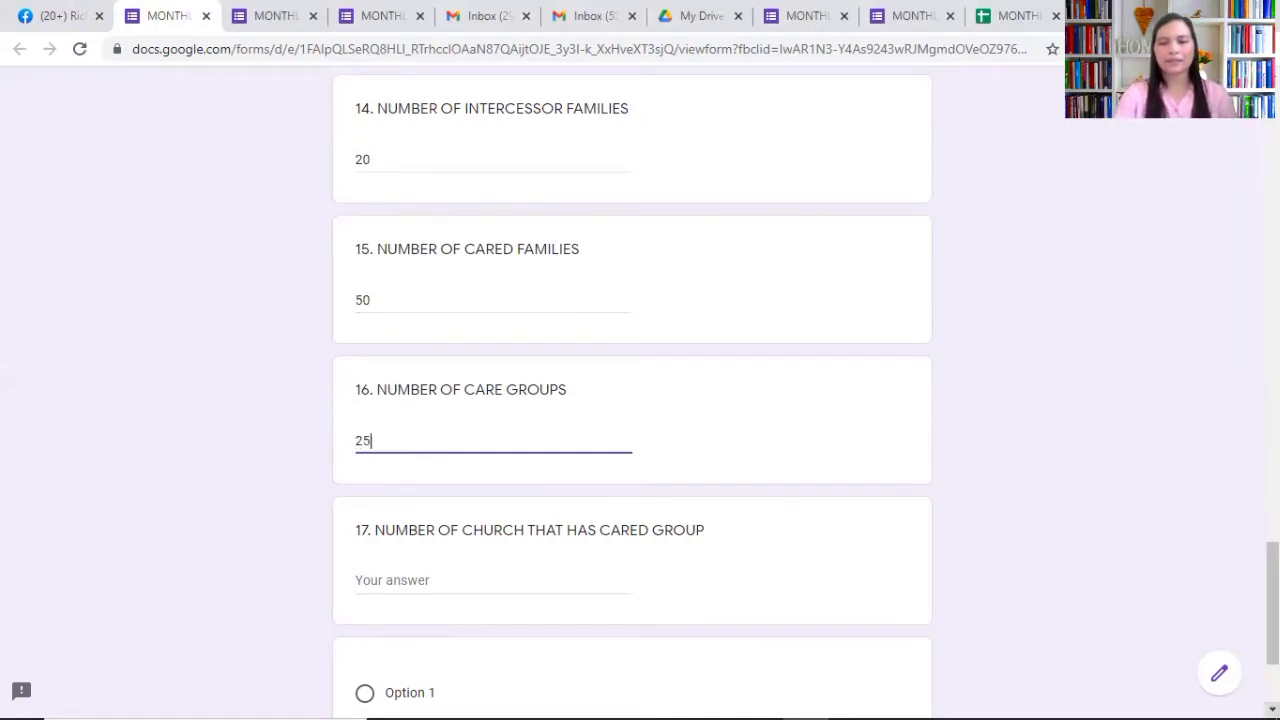
scroll(632, 400, down, 2)
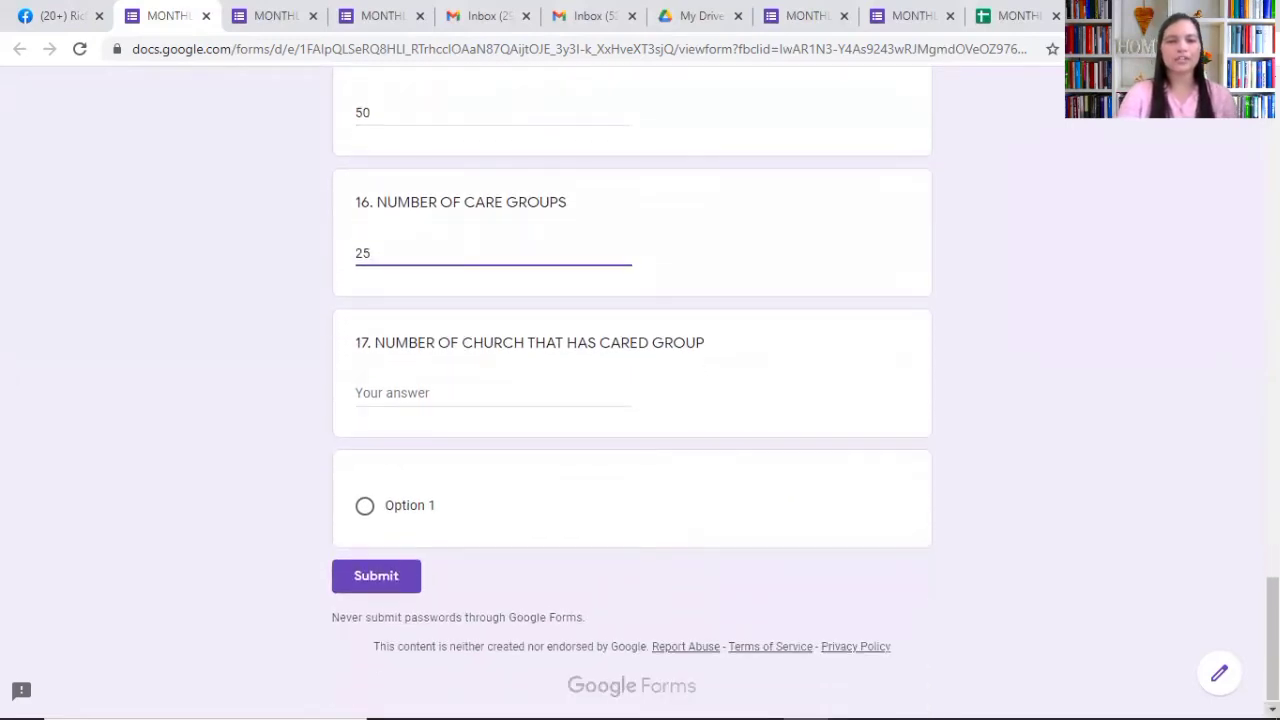
click(539, 392)
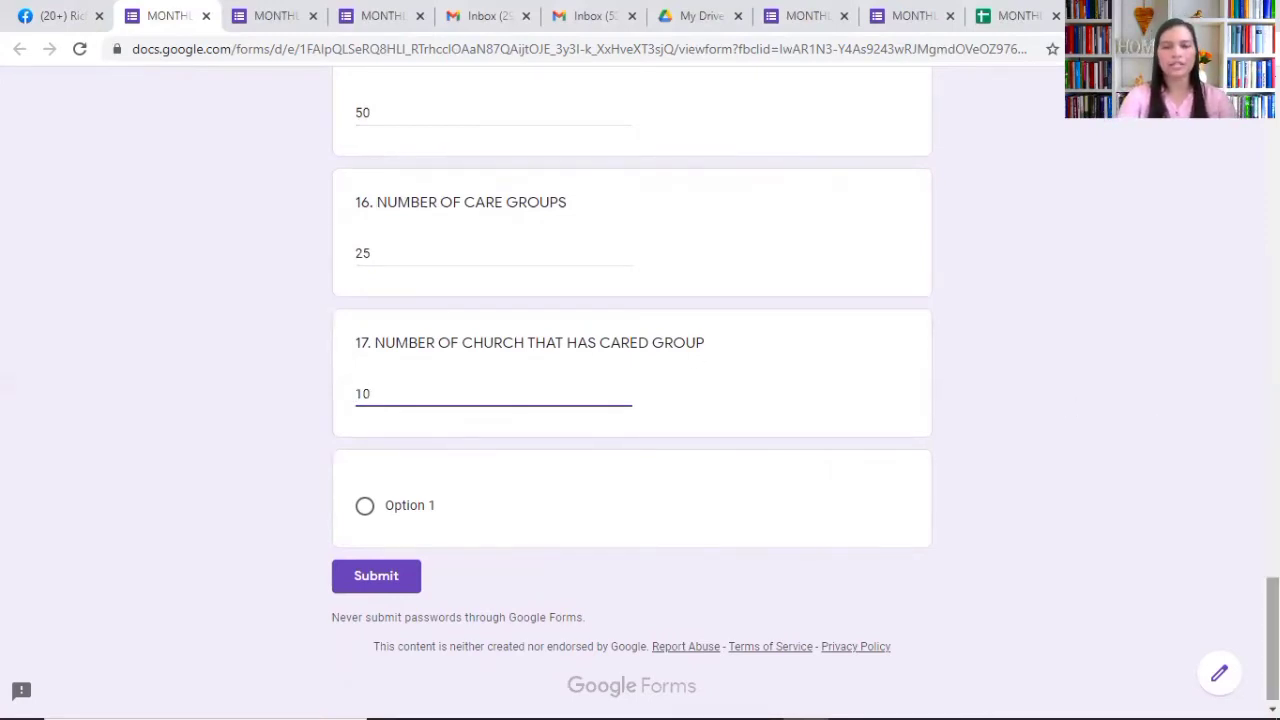
scroll(640, 400, up, 5)
scroll(640, 400, down, 5)
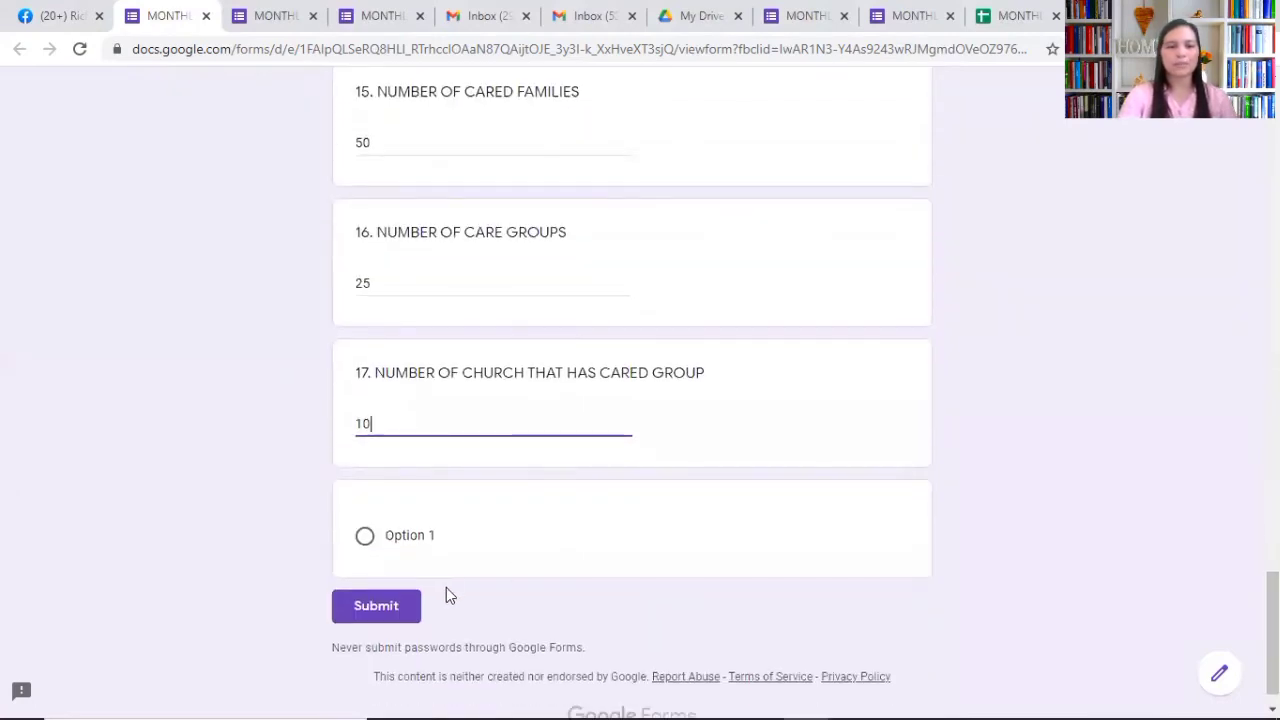
Step: Submit the completed report, then switch to the Facebook tab with the form link
click(396, 598)
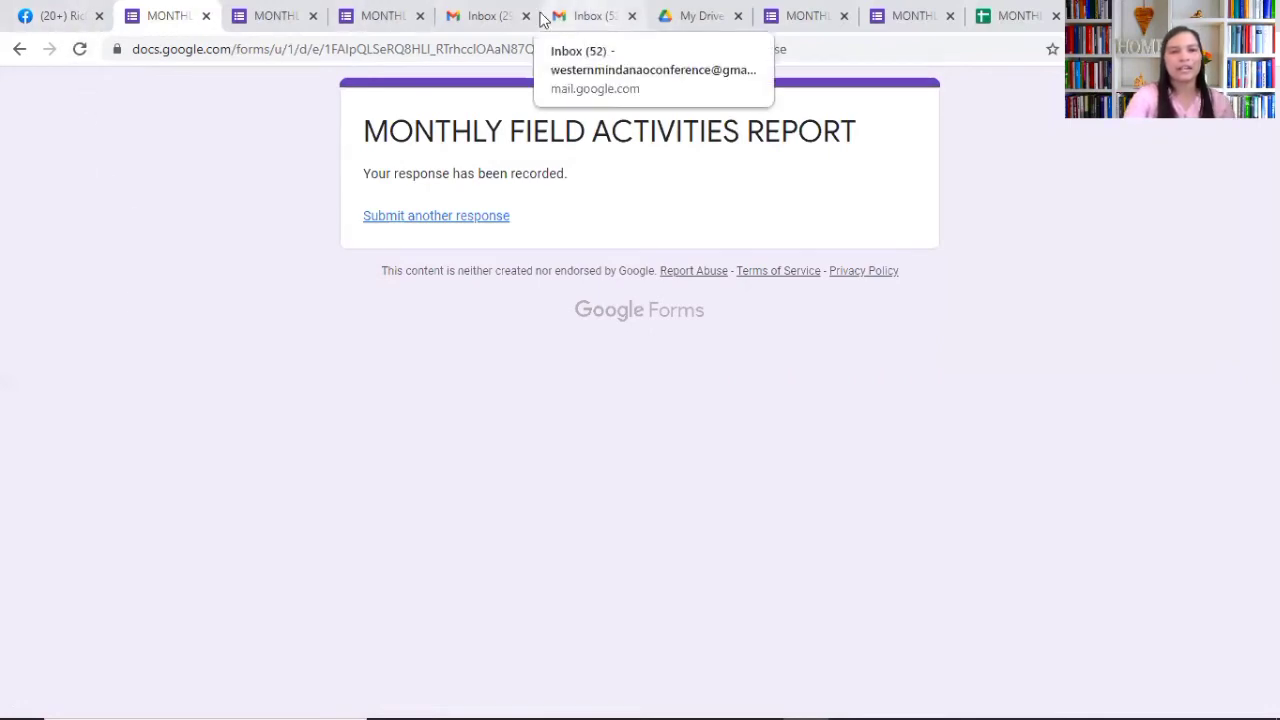
click(49, 22)
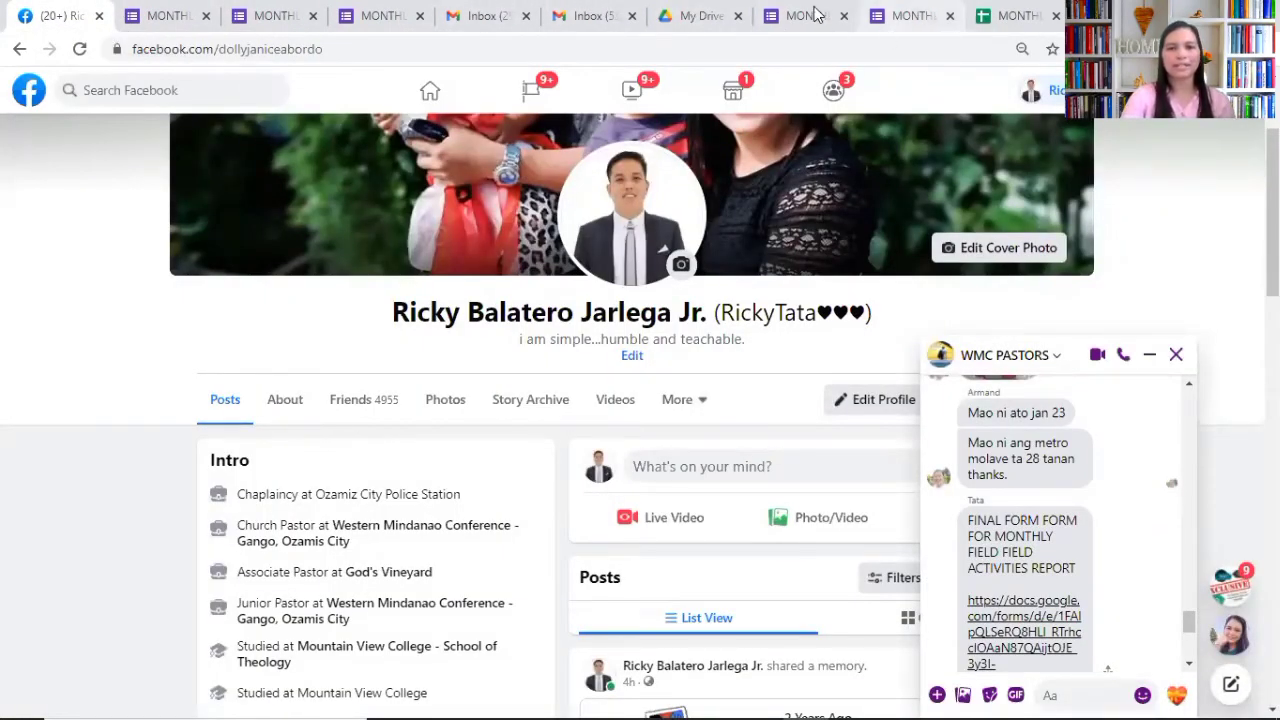
Step: Open Google Drive in a new tab from Gmail's Google apps menu
click(586, 20)
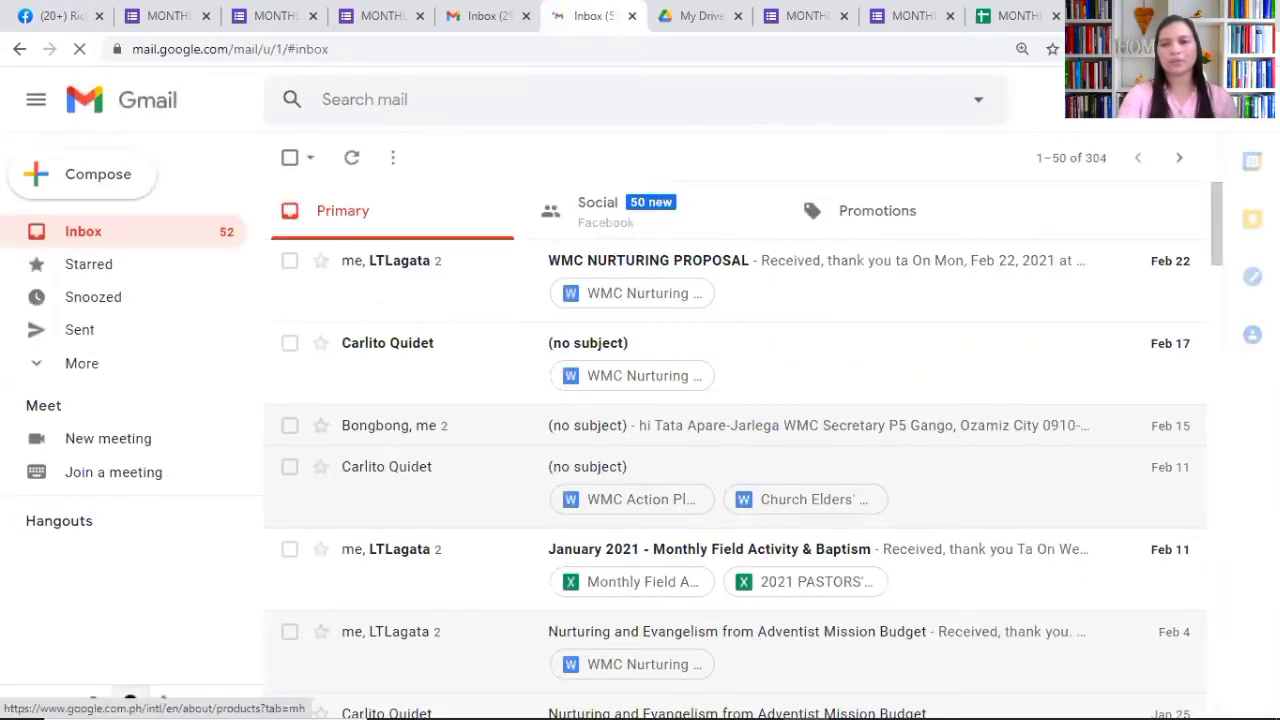
click(1195, 99)
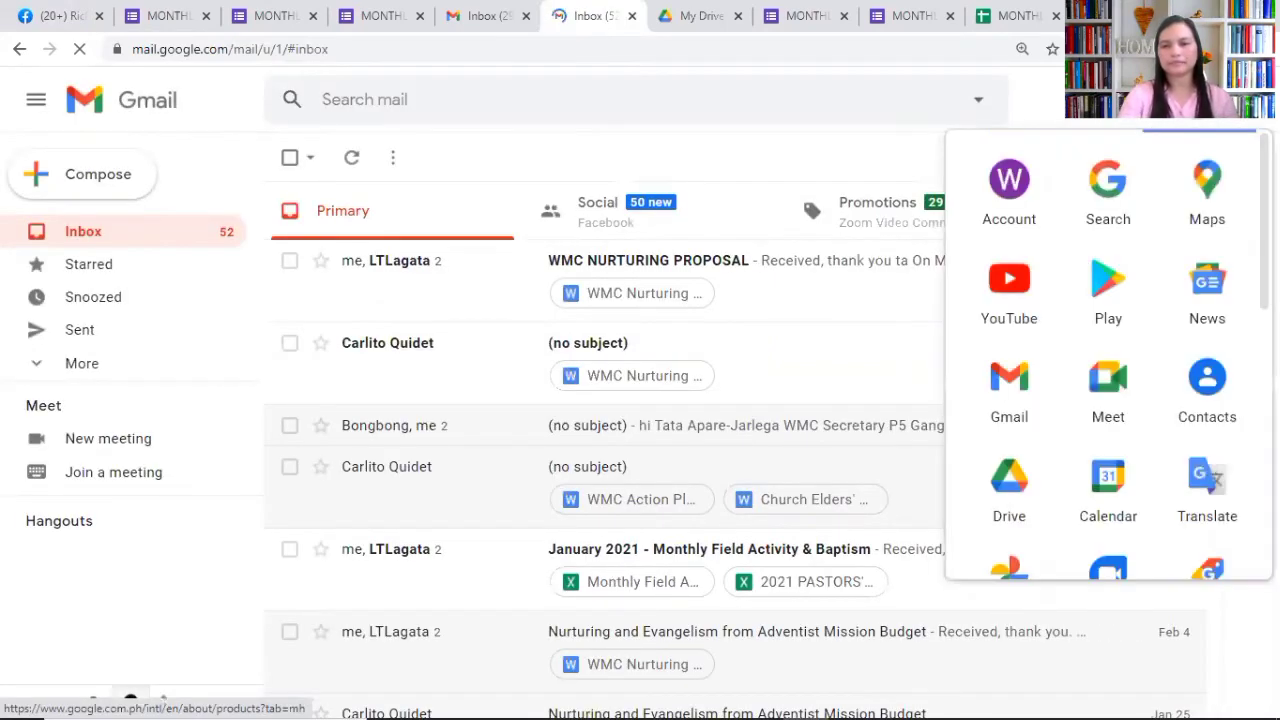
click(1013, 480)
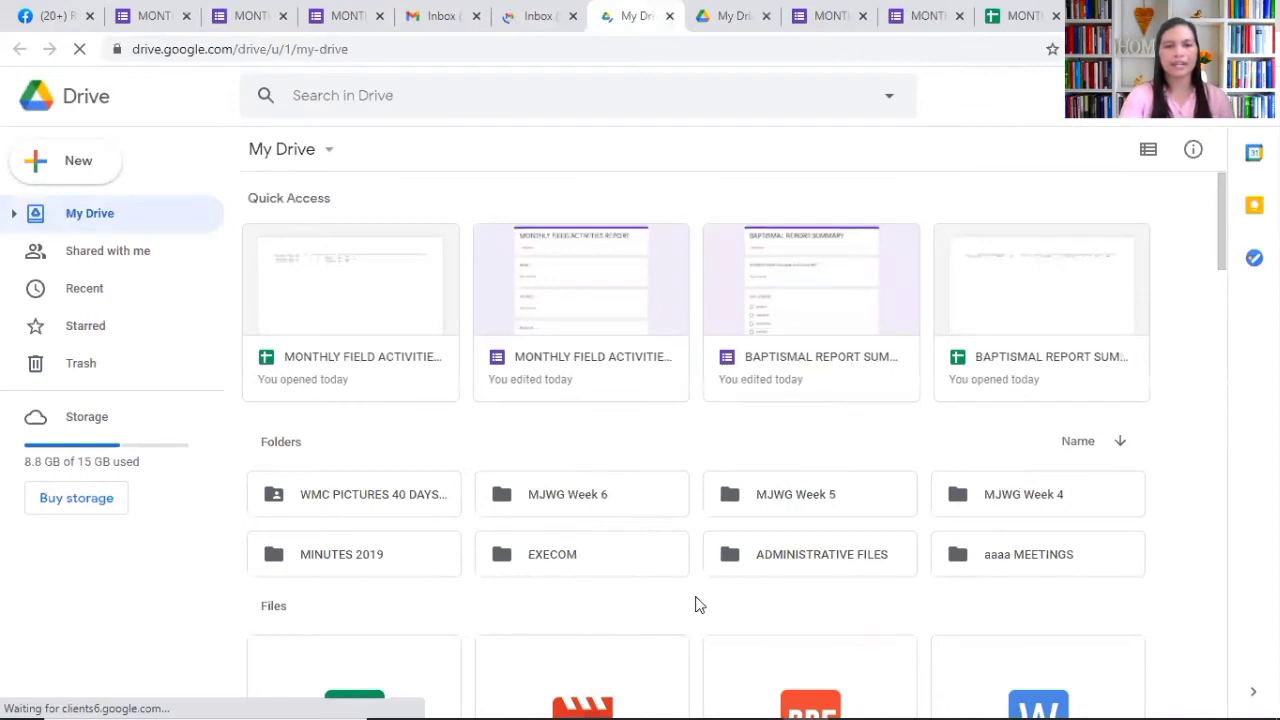
Step: Open the Monthly Field Activities Report form from Drive and review its 5-response summary charts
double_click(598, 290)
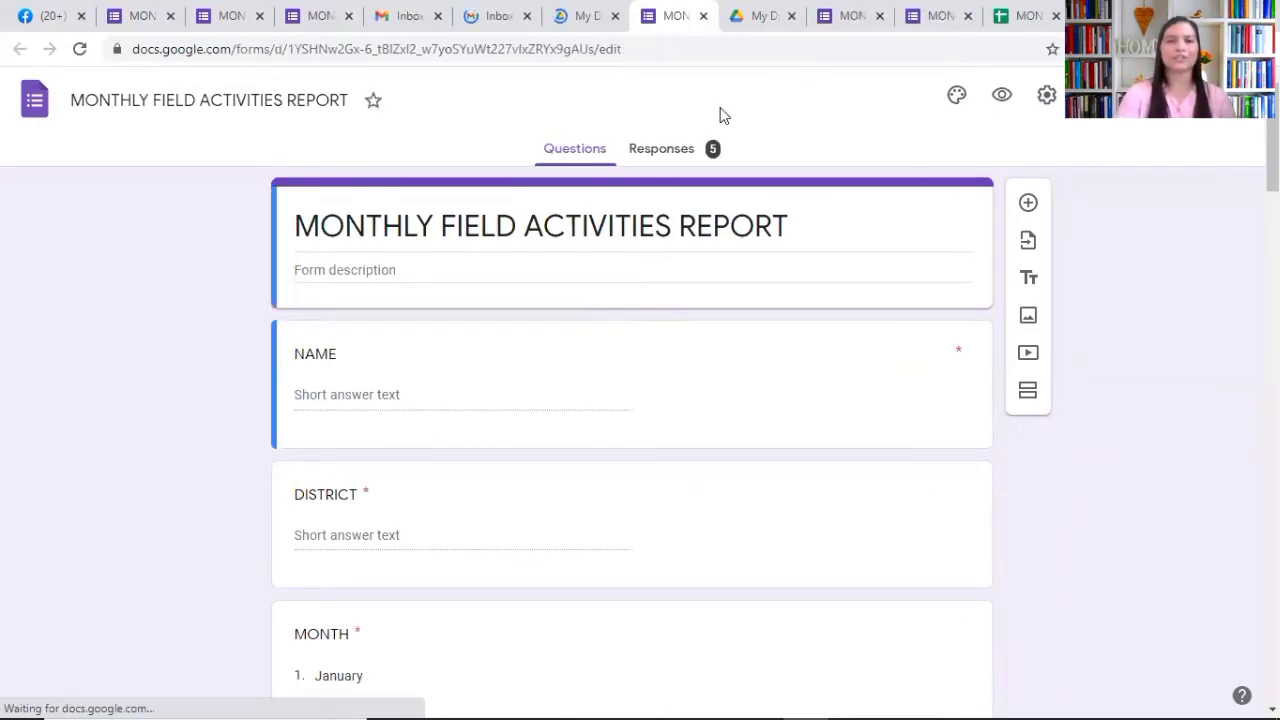
click(679, 150)
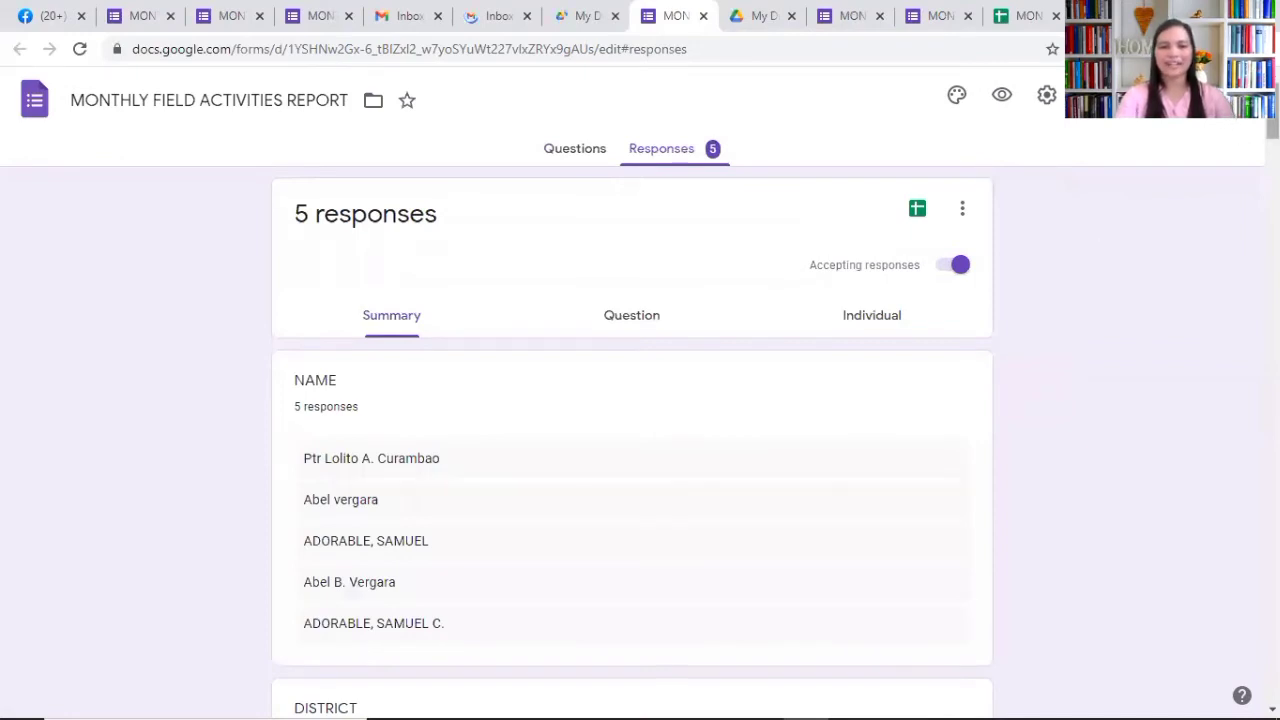
scroll(632, 440, down, 2)
scroll(632, 440, down, 1)
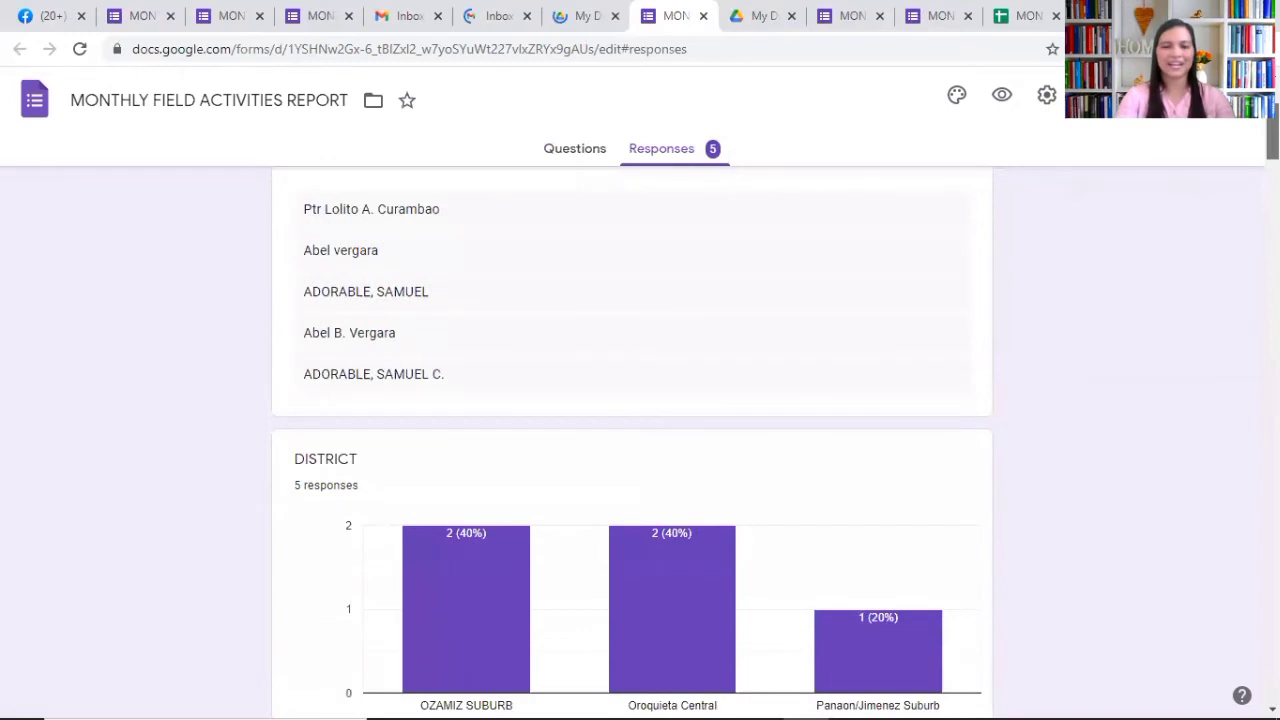
scroll(632, 440, down, 1)
scroll(632, 440, down, 1)
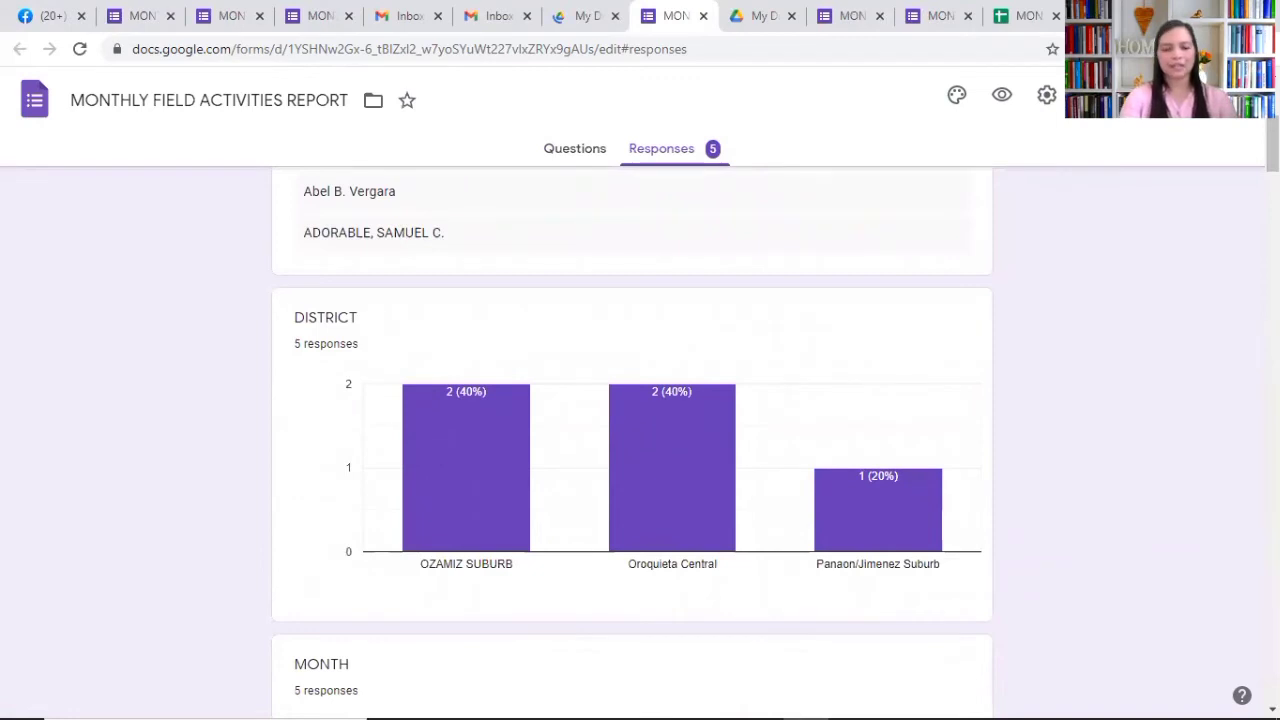
scroll(631, 440, up, 1)
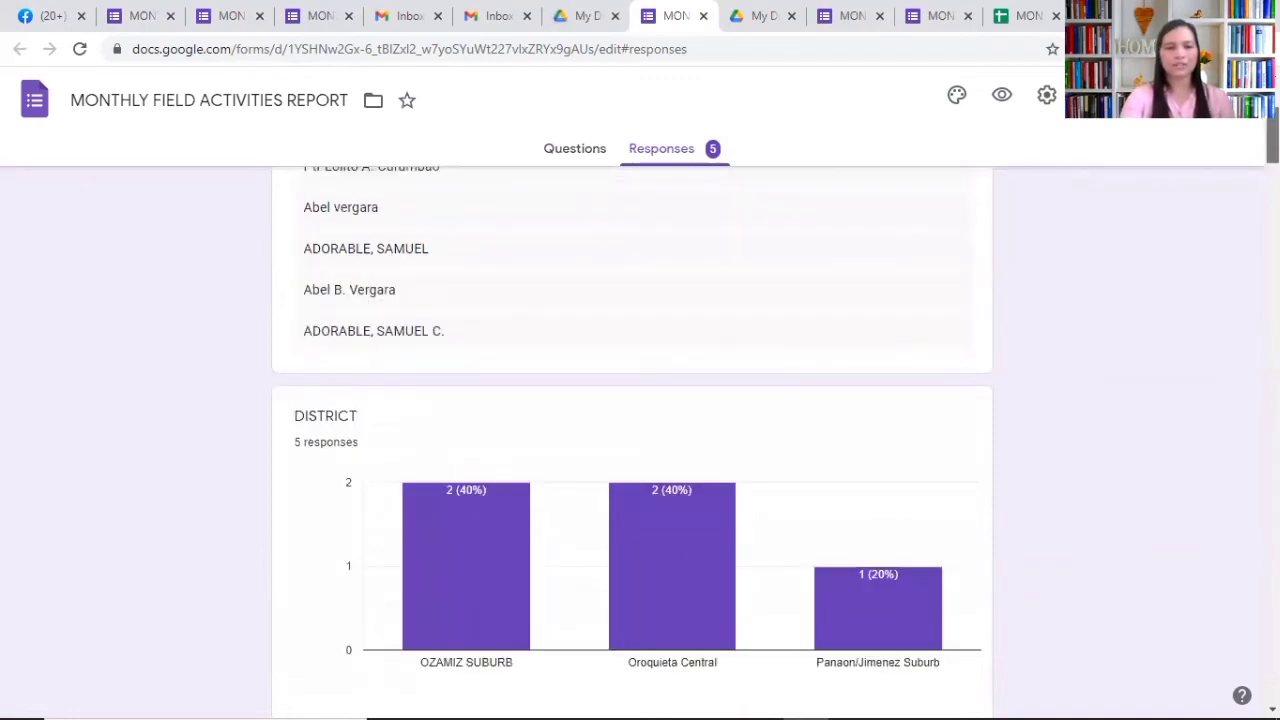
scroll(631, 440, up, 1)
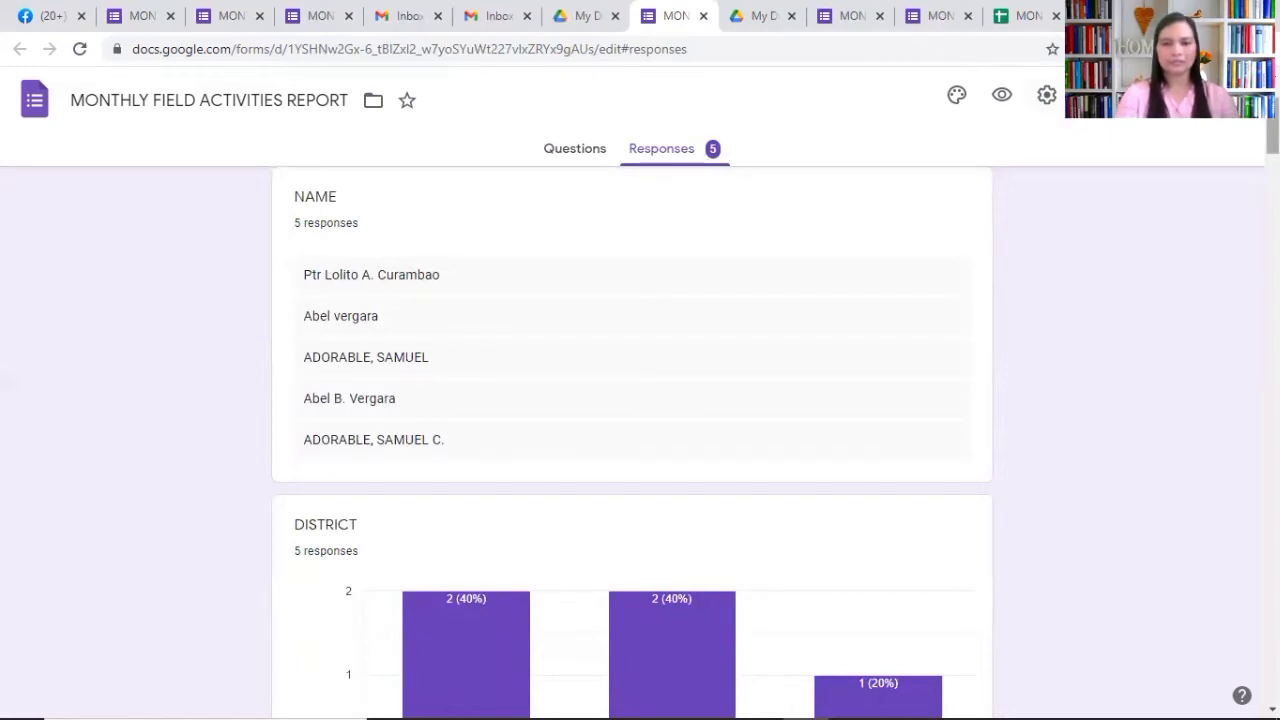
scroll(1270, 150, up, 2)
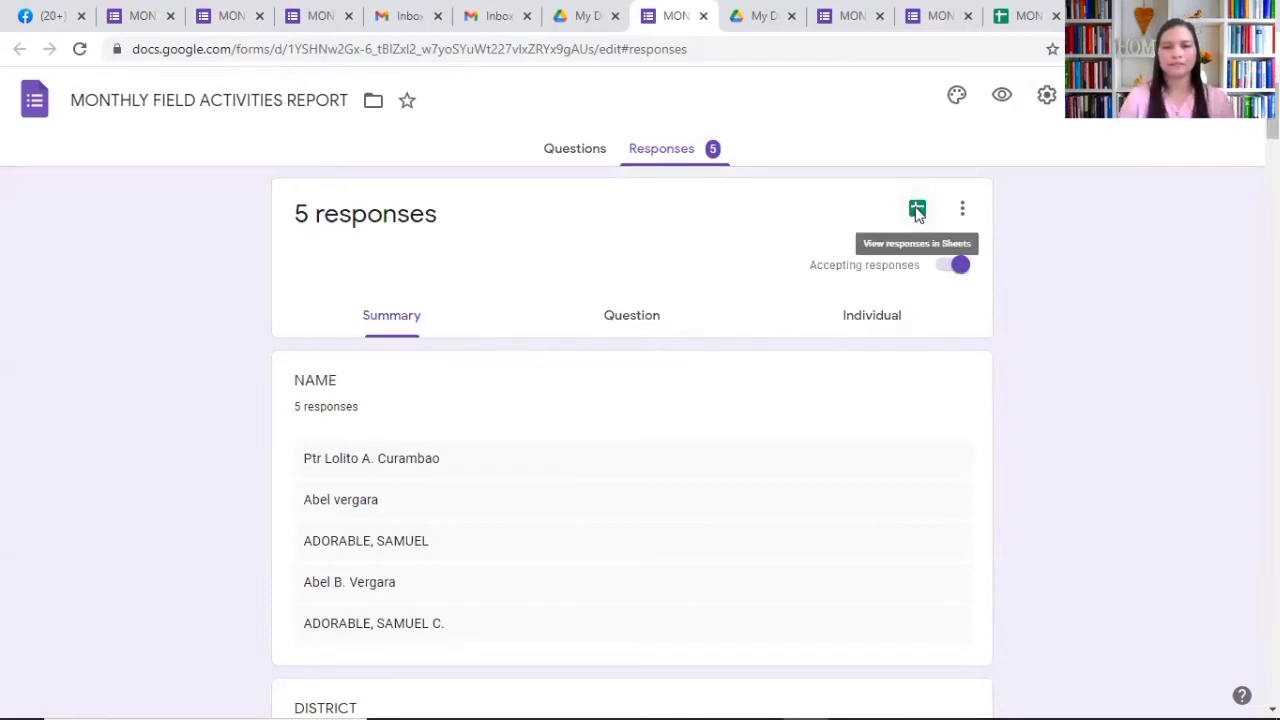
click(917, 213)
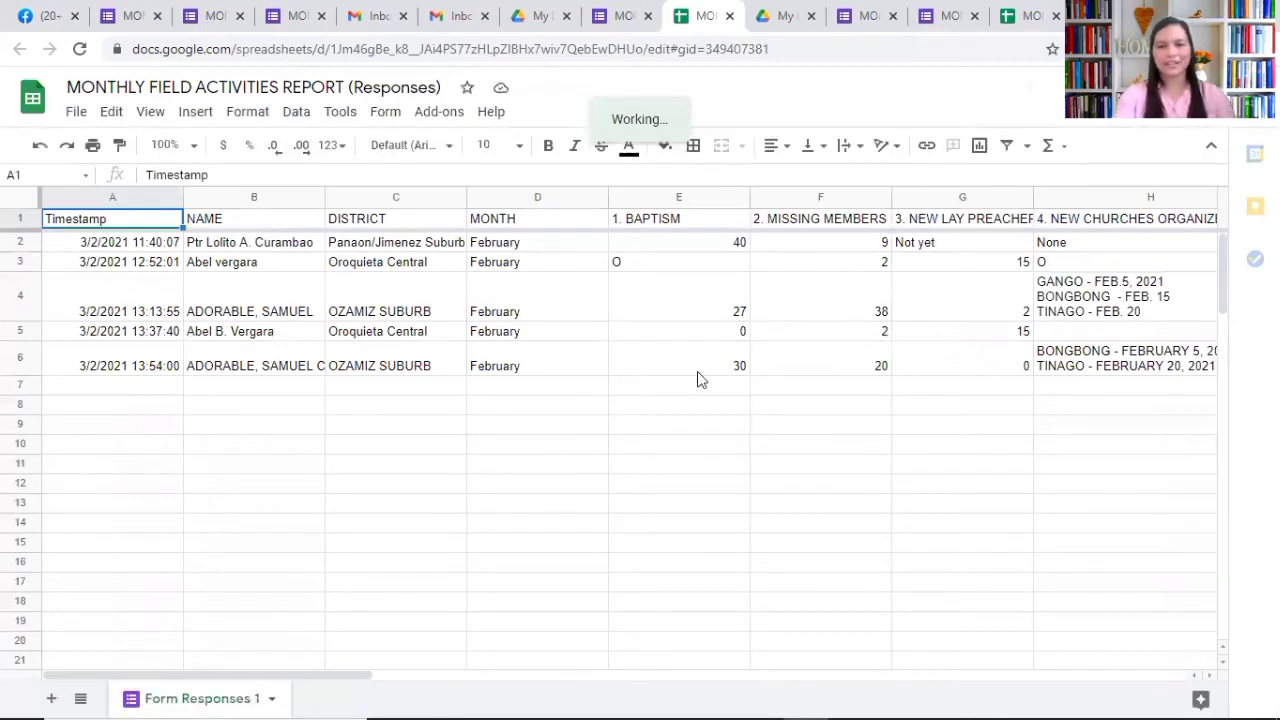
click(540, 367)
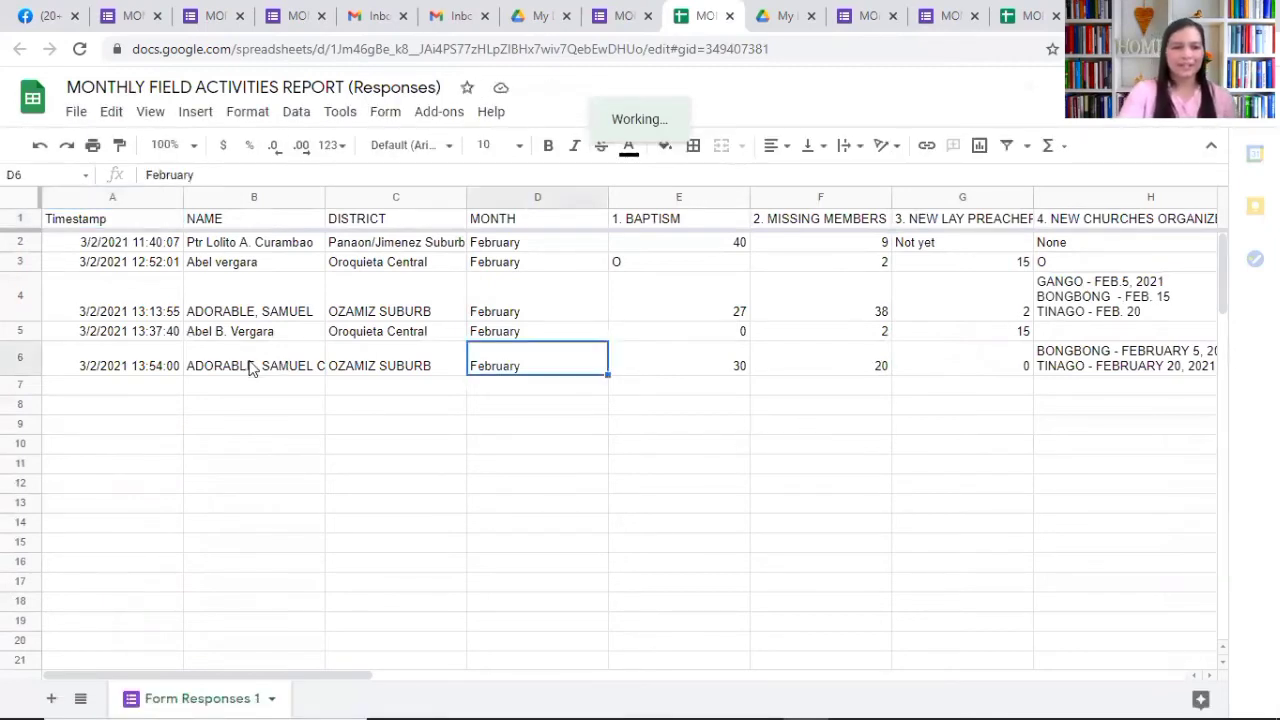
click(252, 369)
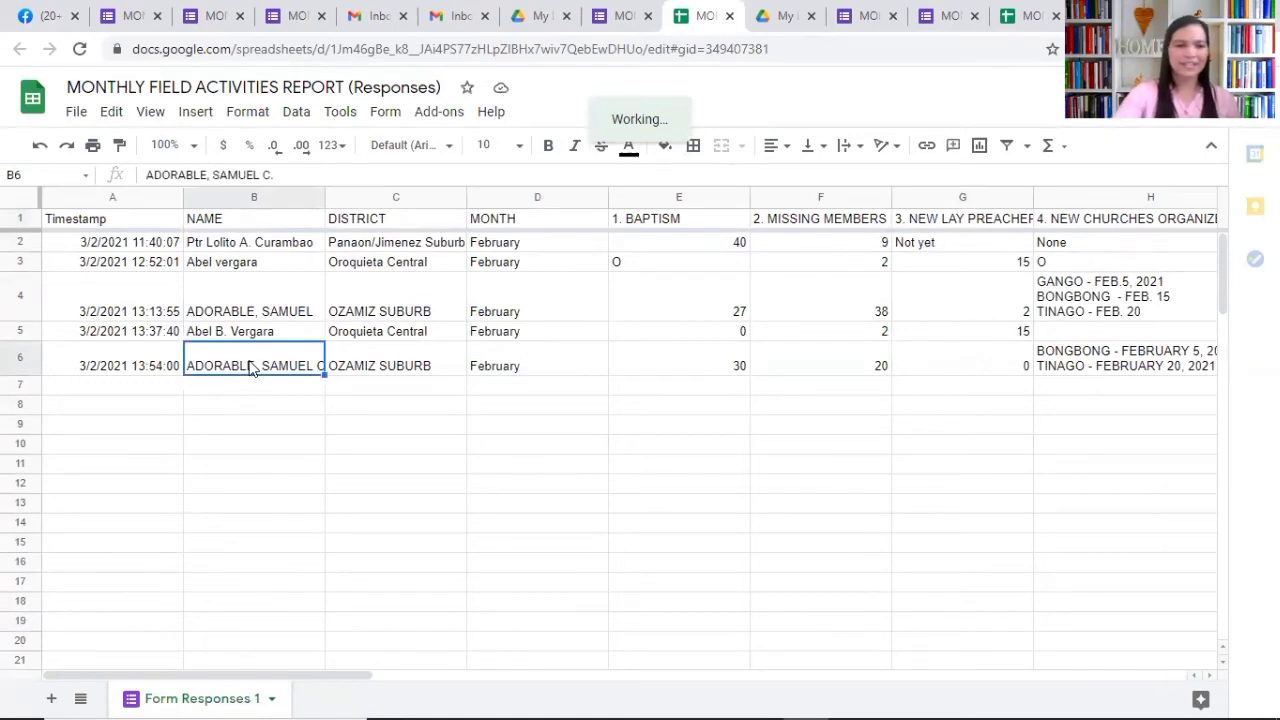
key(Left)
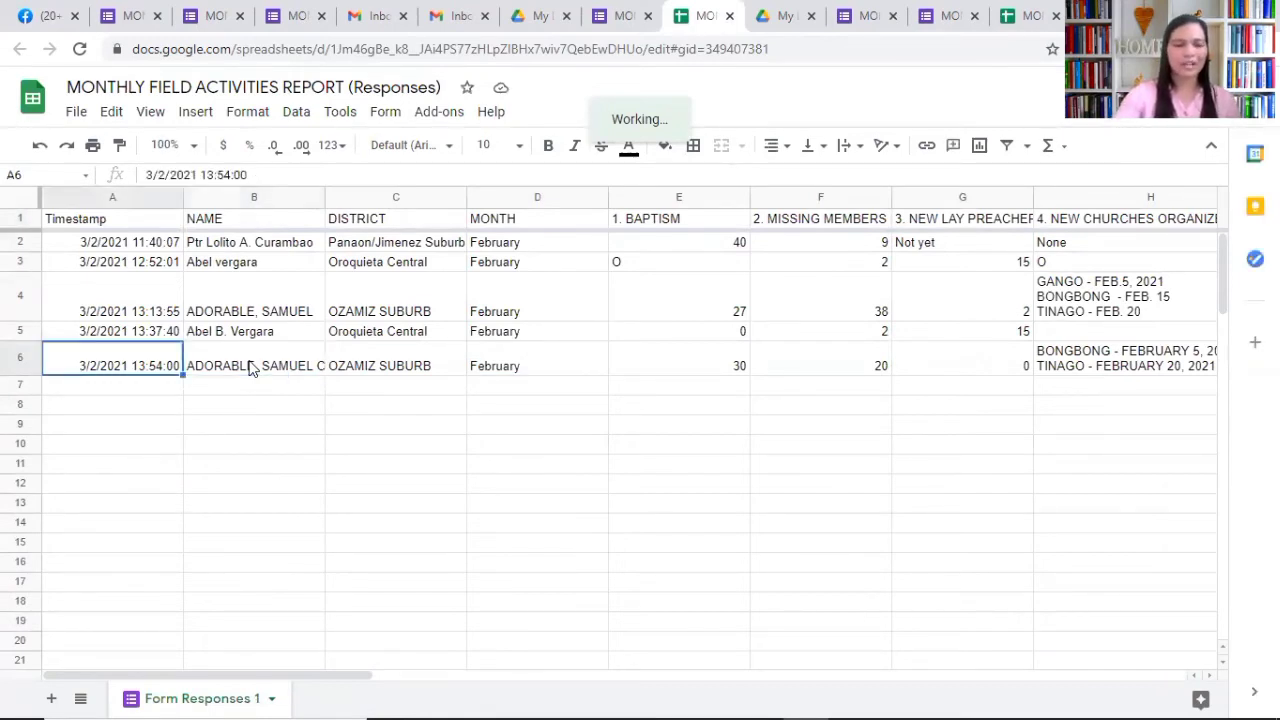
click(252, 369)
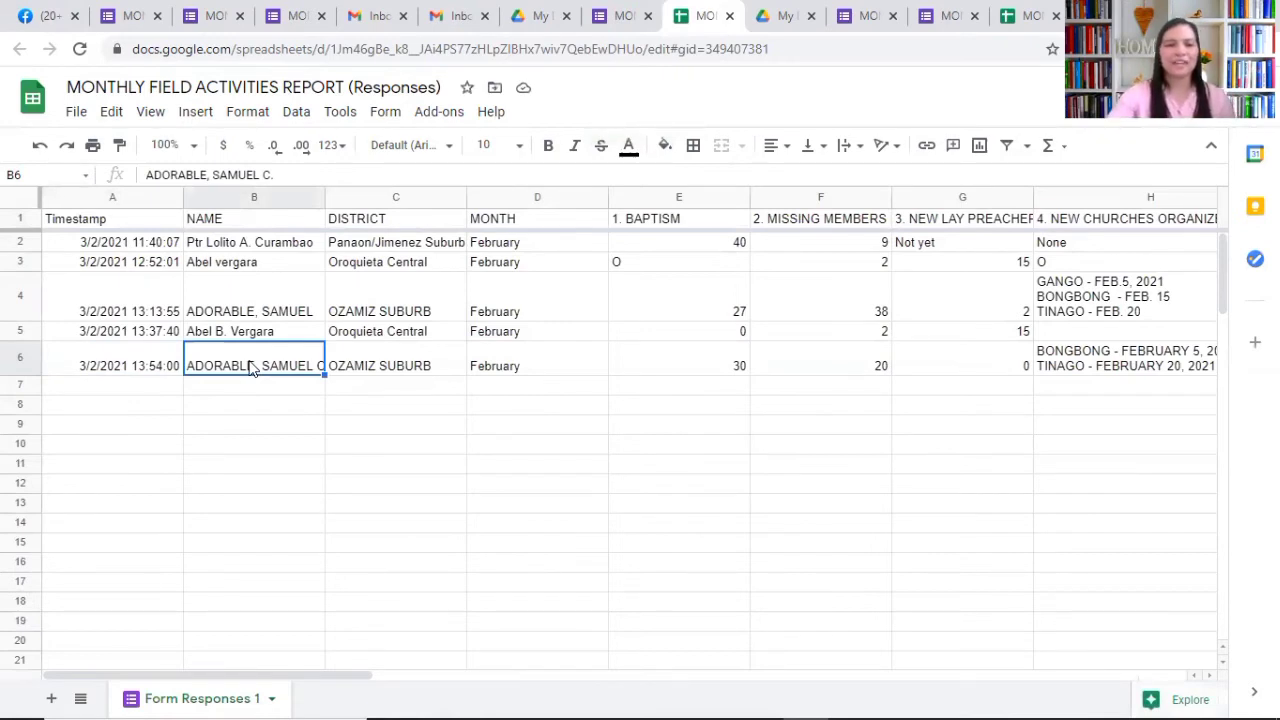
key(Right)
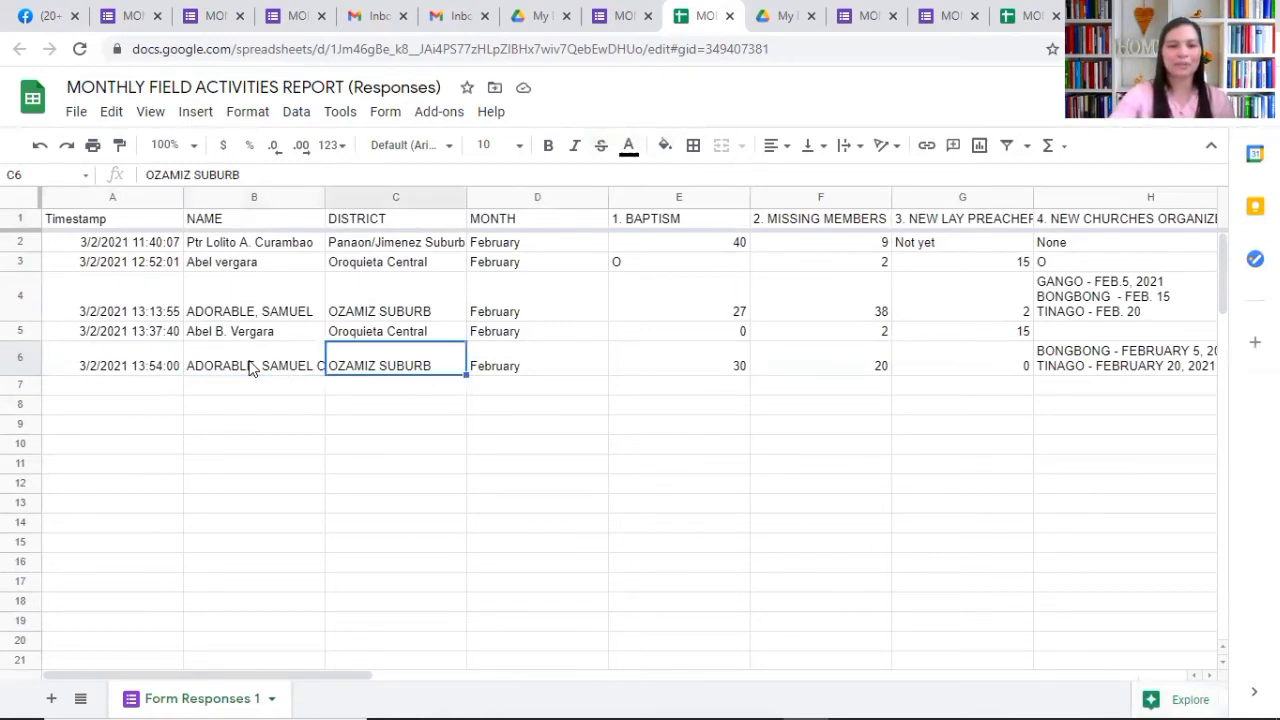
key(Right)
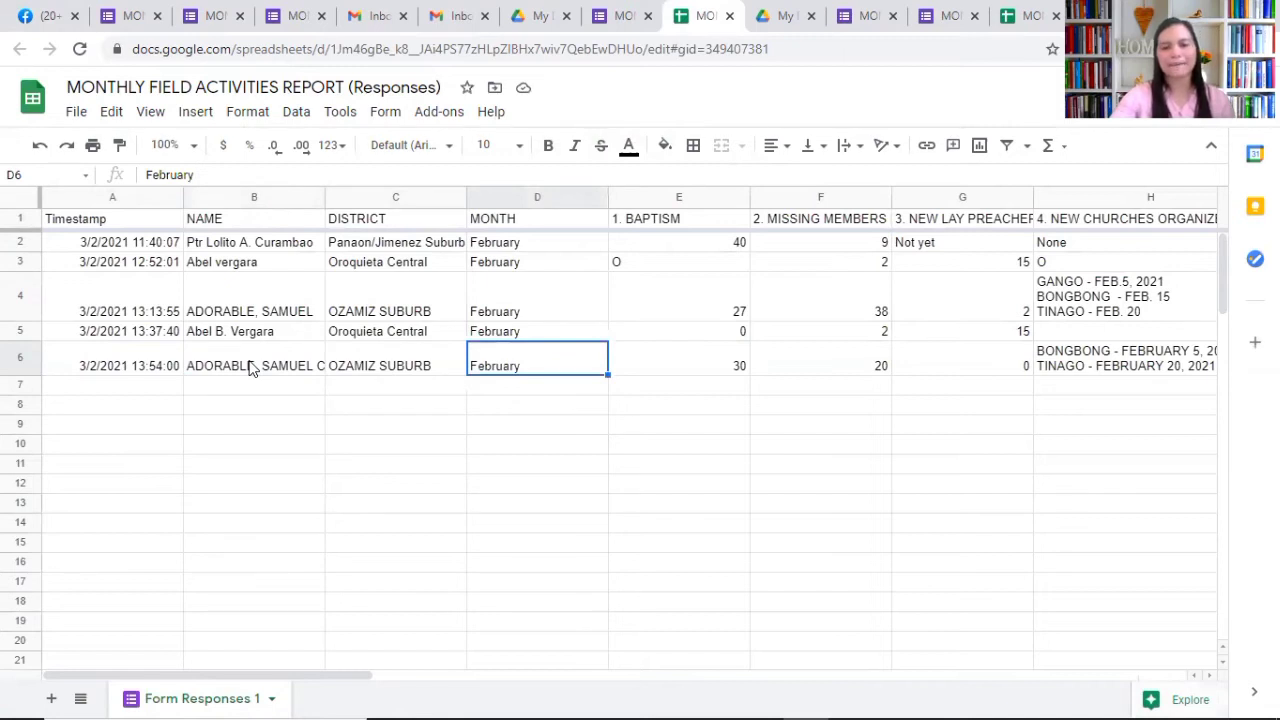
key(Right)
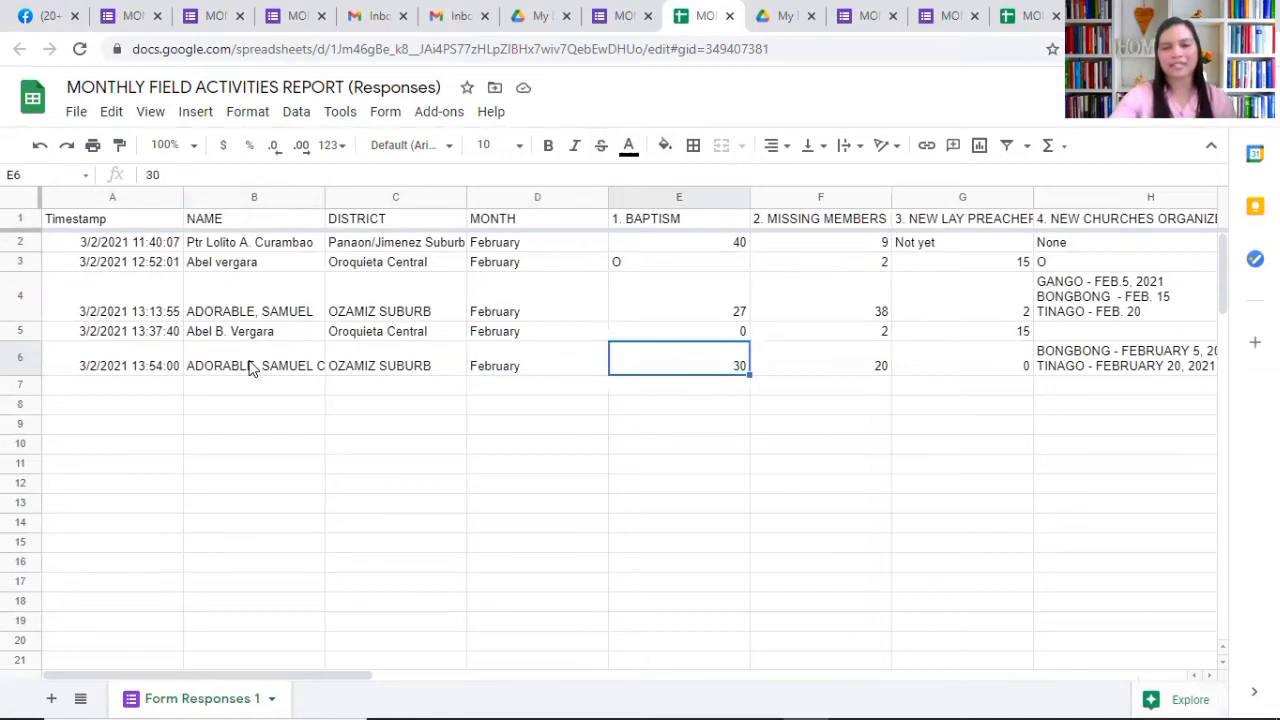
key(Right)
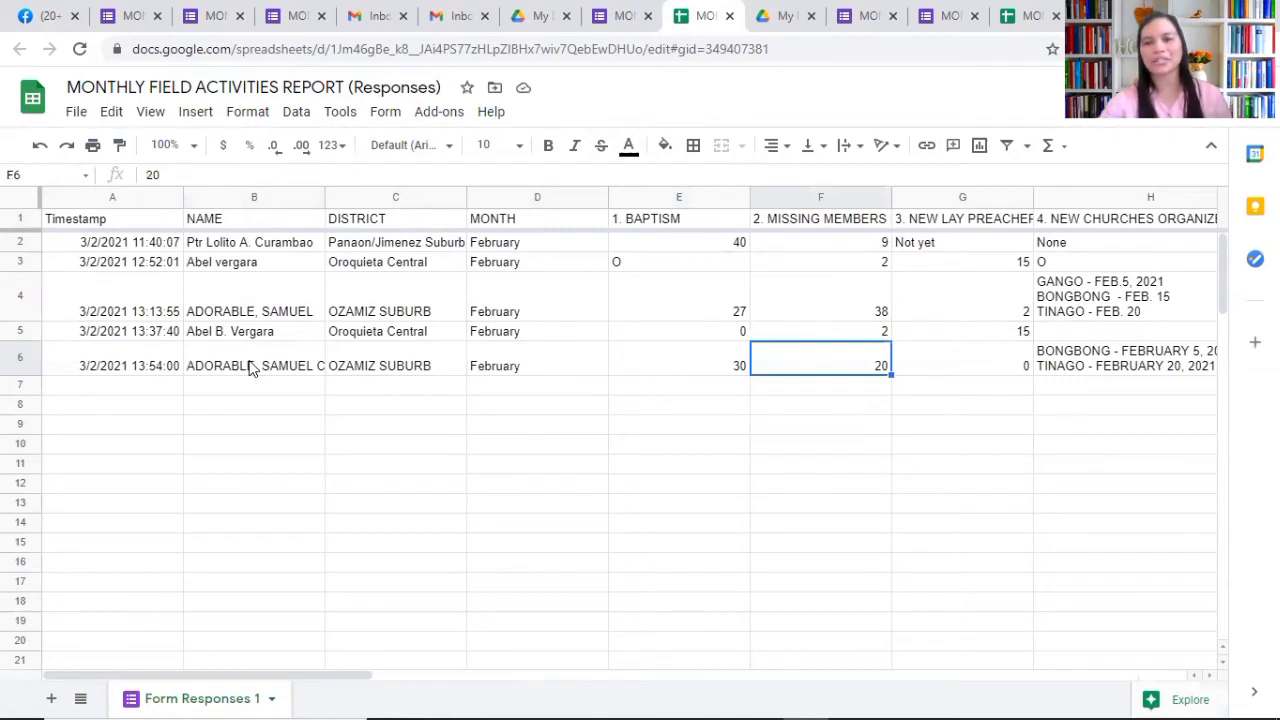
key(Right)
key(Right)
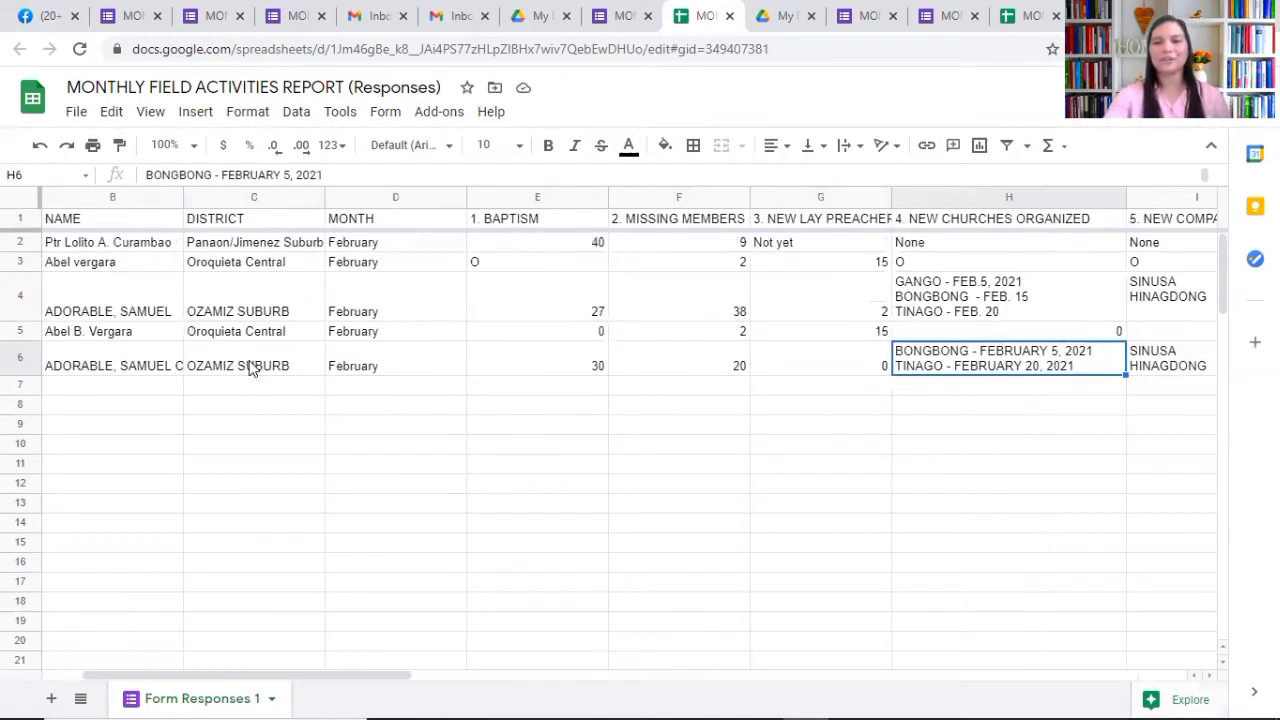
key(Right)
key(Right)
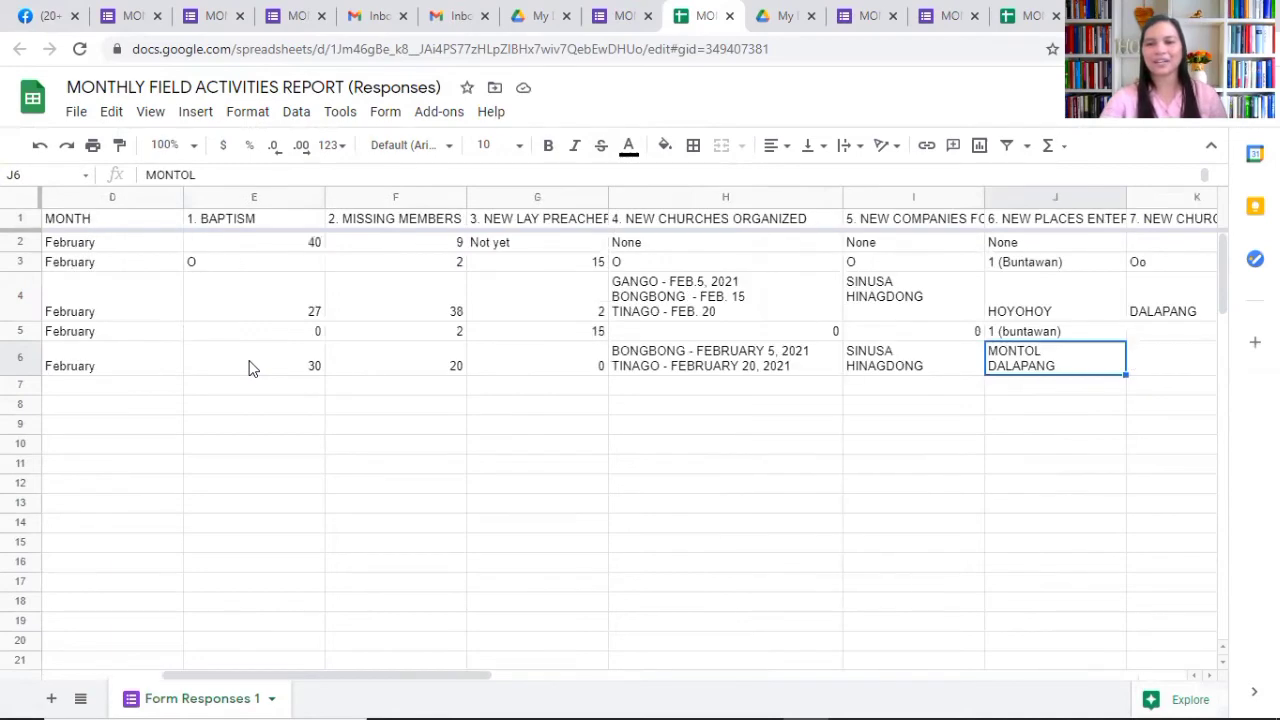
key(Right)
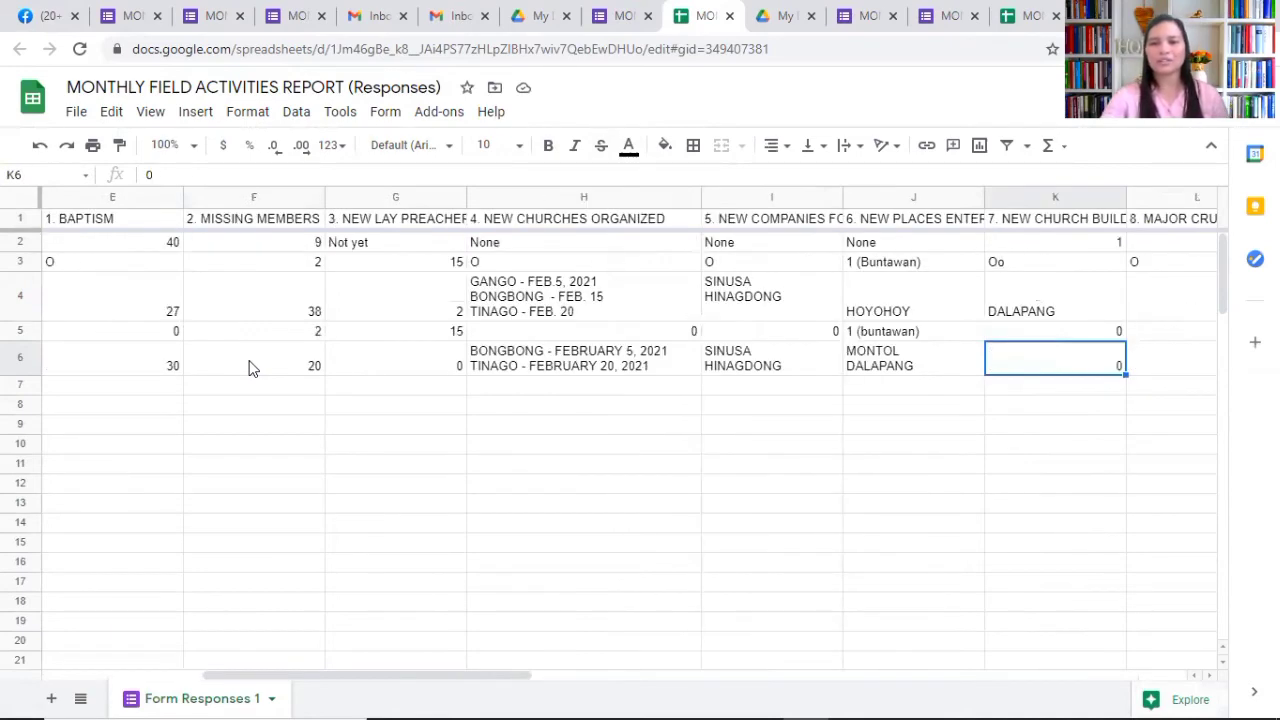
key(Right)
key(Right)
key(Right)
key(Right)
key(Right)
key(Right)
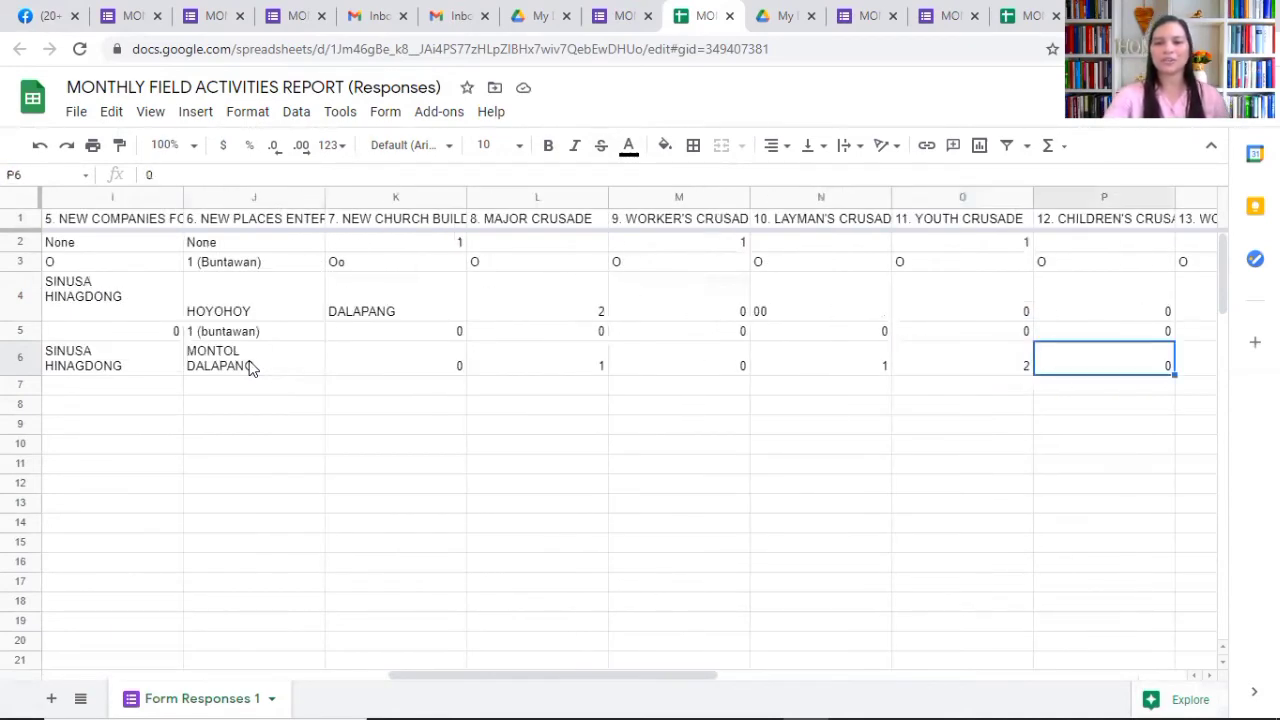
key(Right)
key(Right)
key(Right)
key(Right)
key(Right)
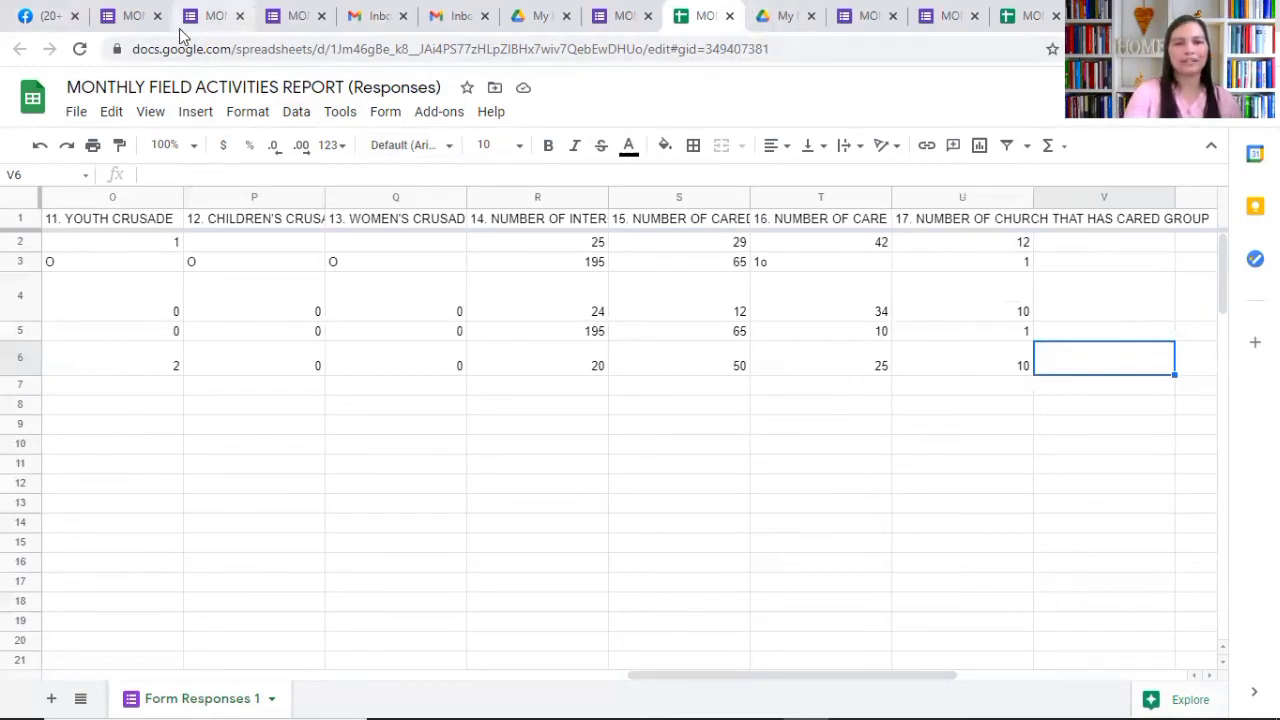
Step: Close the Sheets tab, return to the form's Questions editor, and bring up the Send form dialog
click(729, 18)
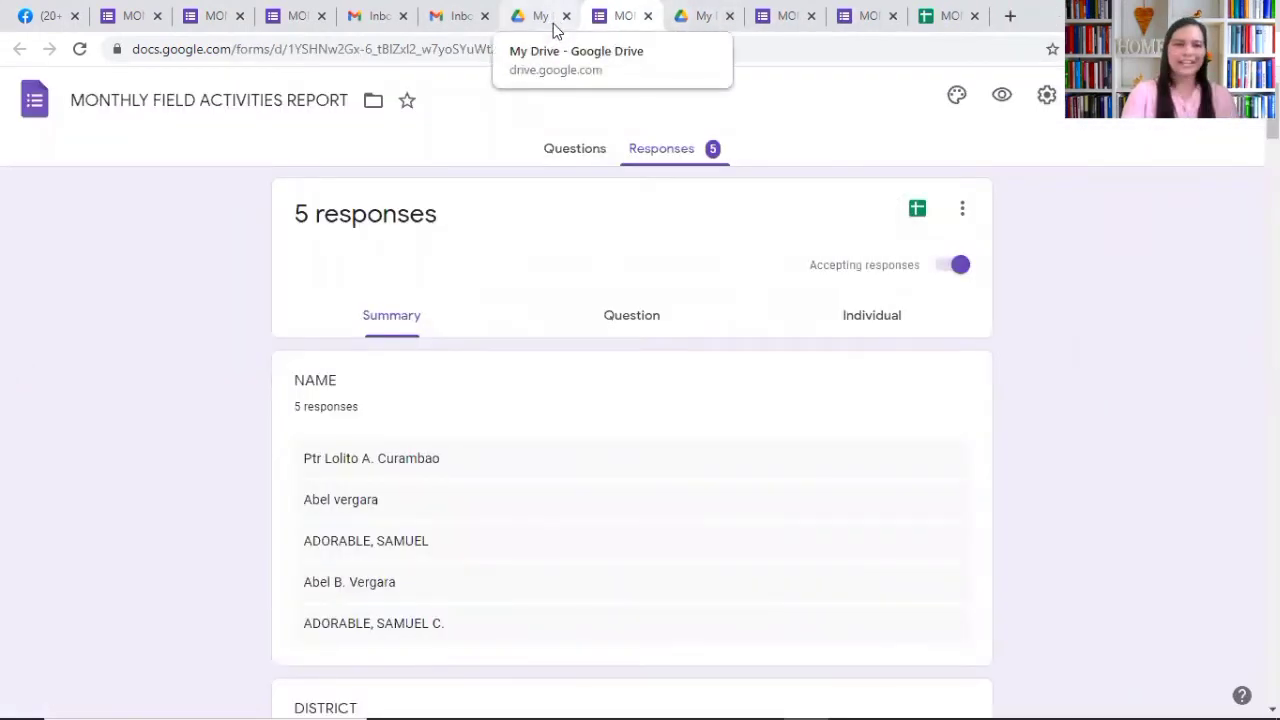
click(570, 148)
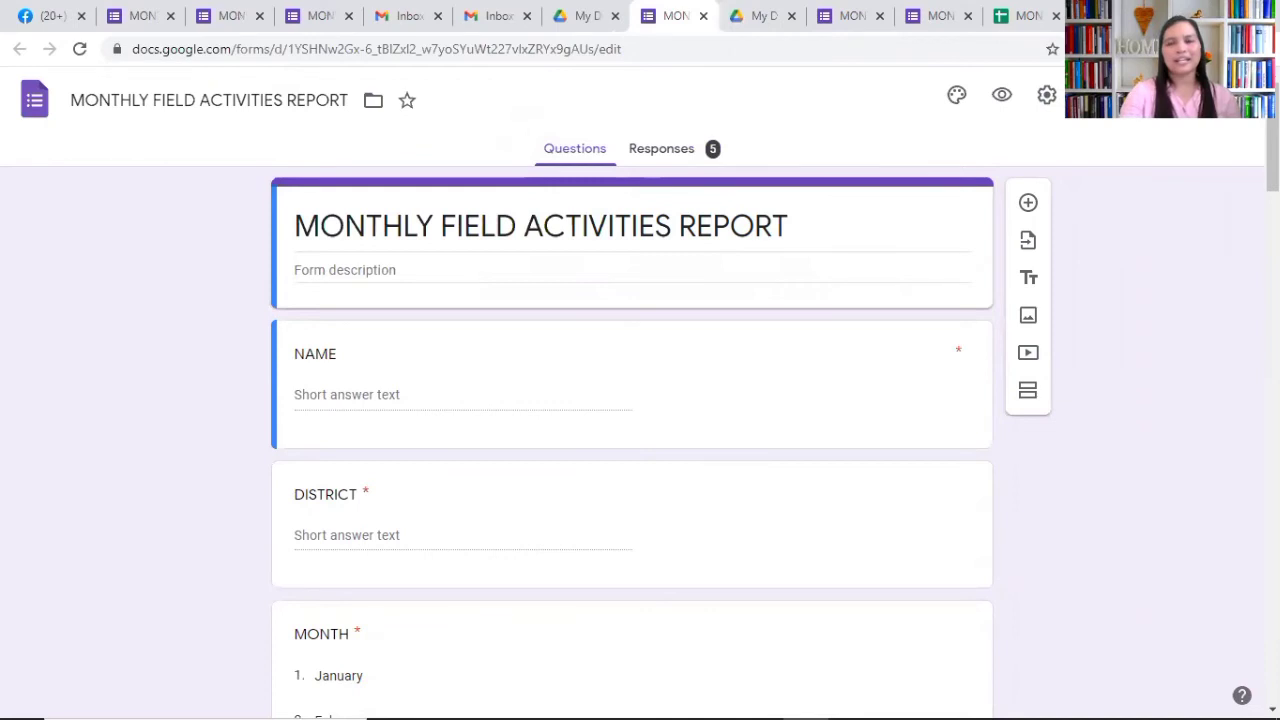
click(1118, 95)
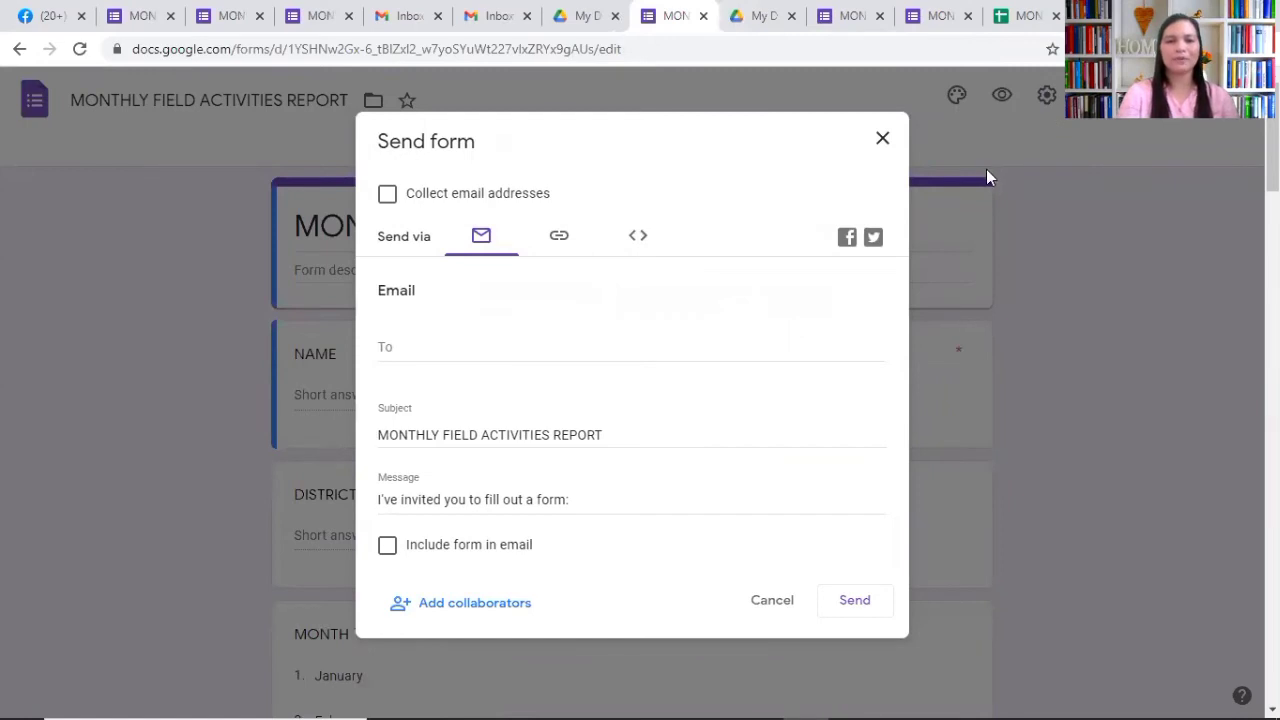
Step: Review the form's Add editors list, then dismiss the sharing dialogs
click(485, 605)
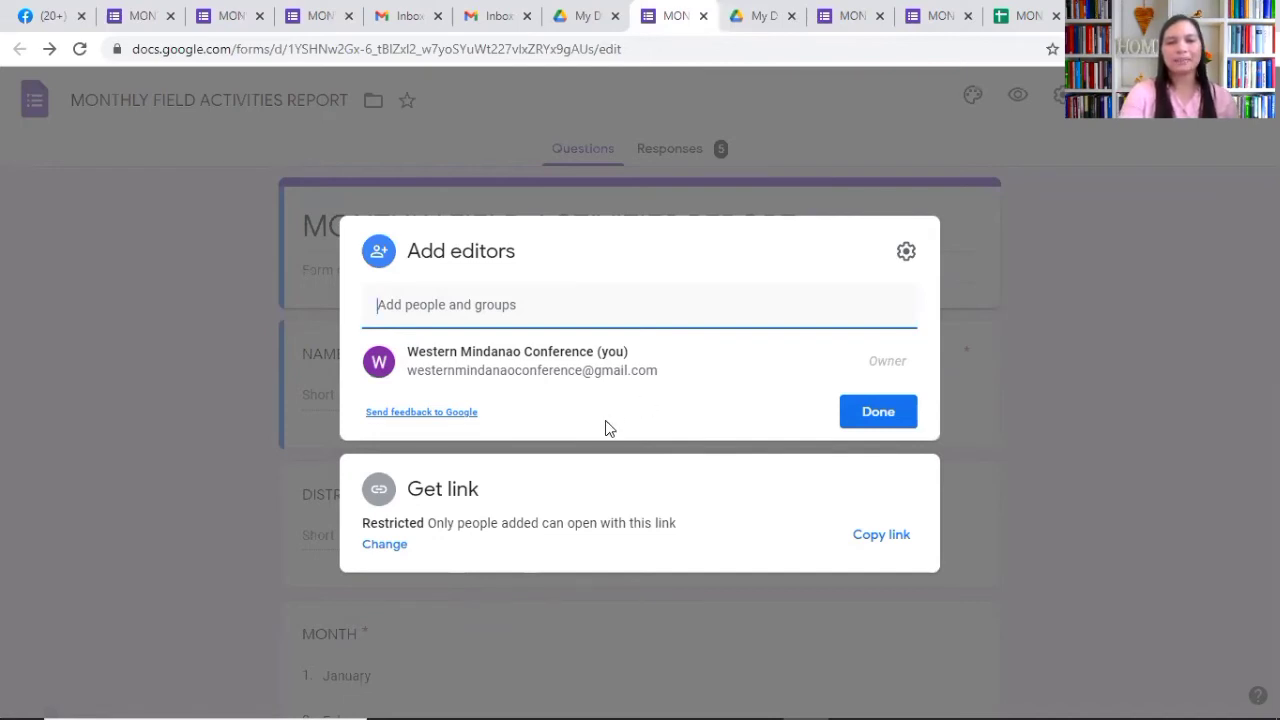
click(992, 262)
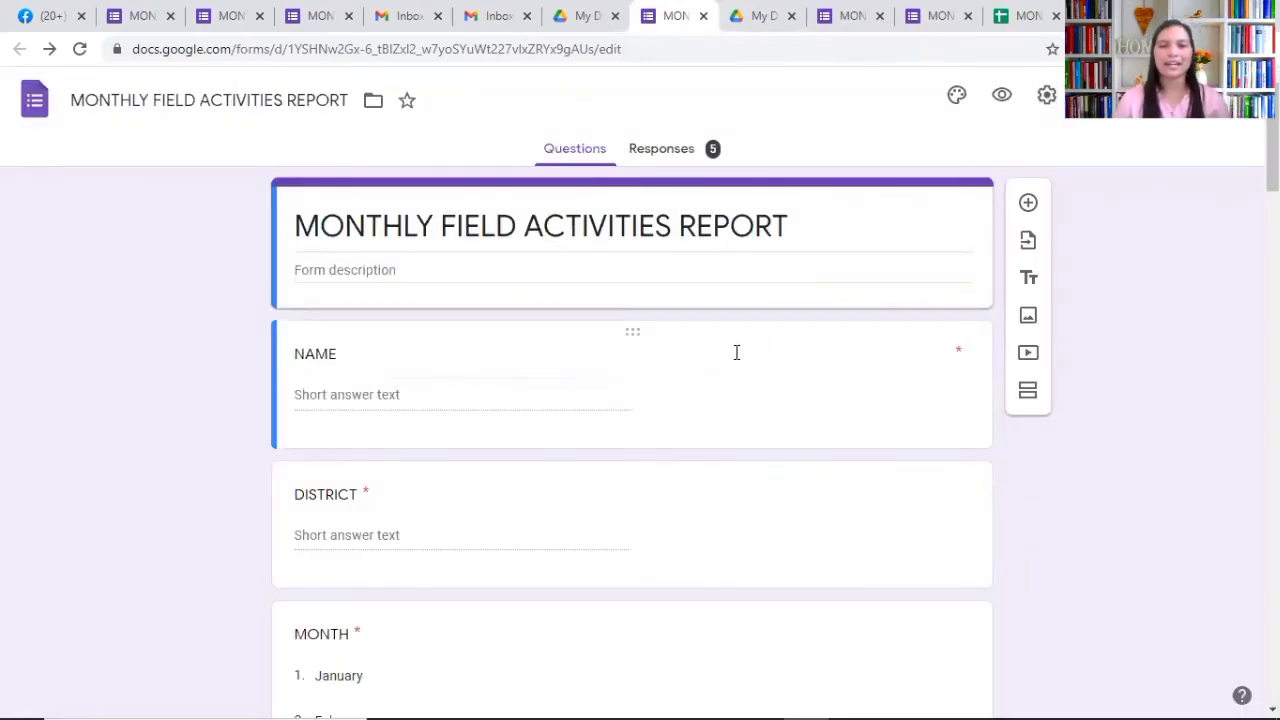
Step: Open the MONTHLY FIELD ACTIVITIES REPORT (Responses) spreadsheet from the Responses summary
click(659, 158)
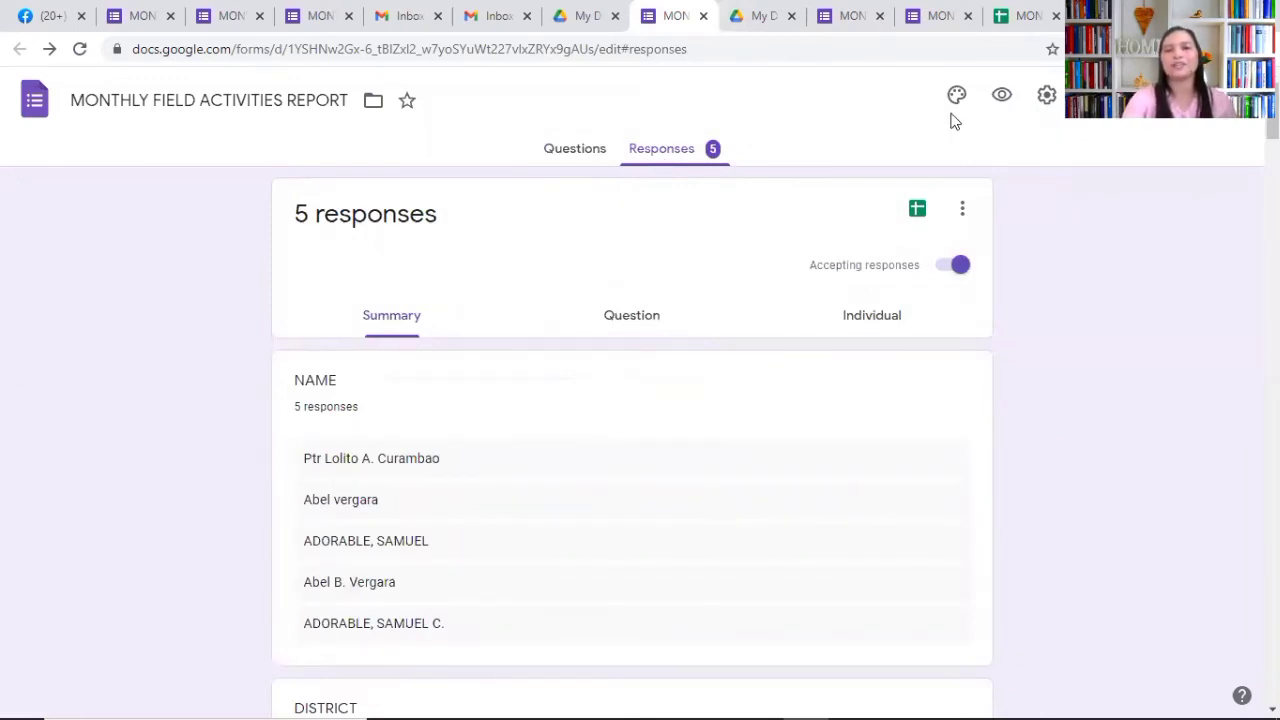
click(917, 212)
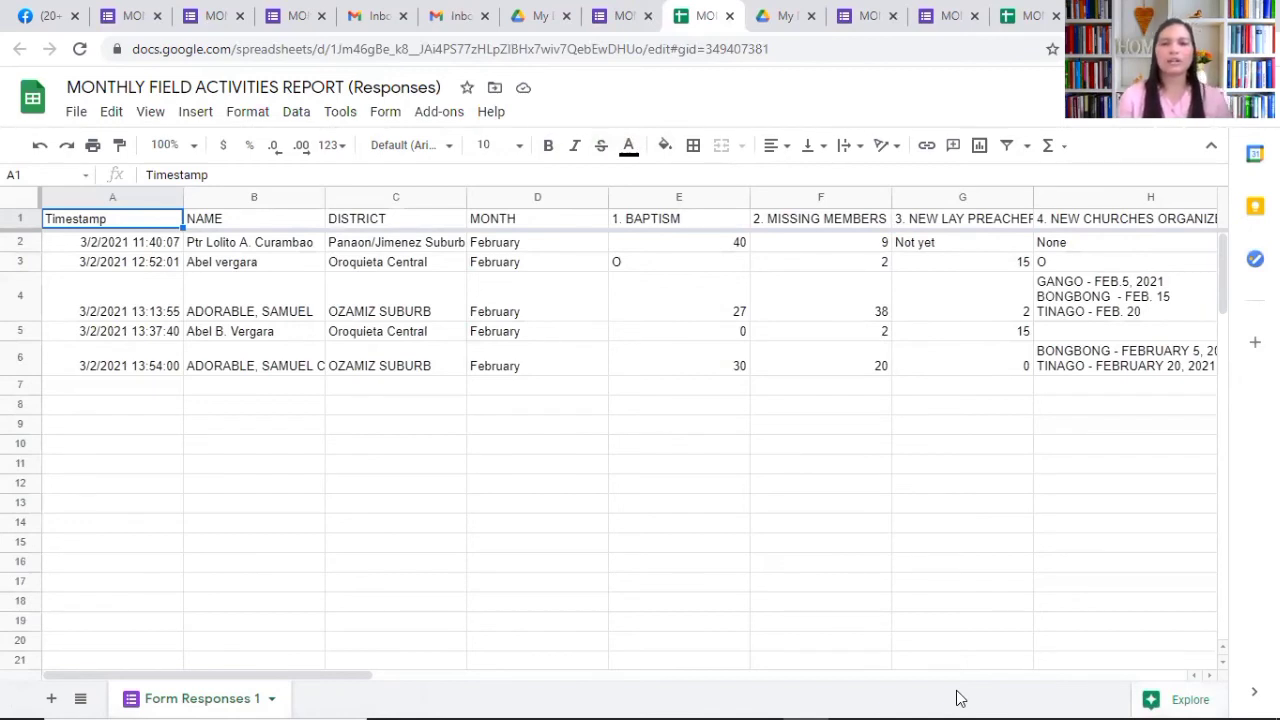
Step: Hide the side panel and step through row 6's answers out to column V
click(720, 366)
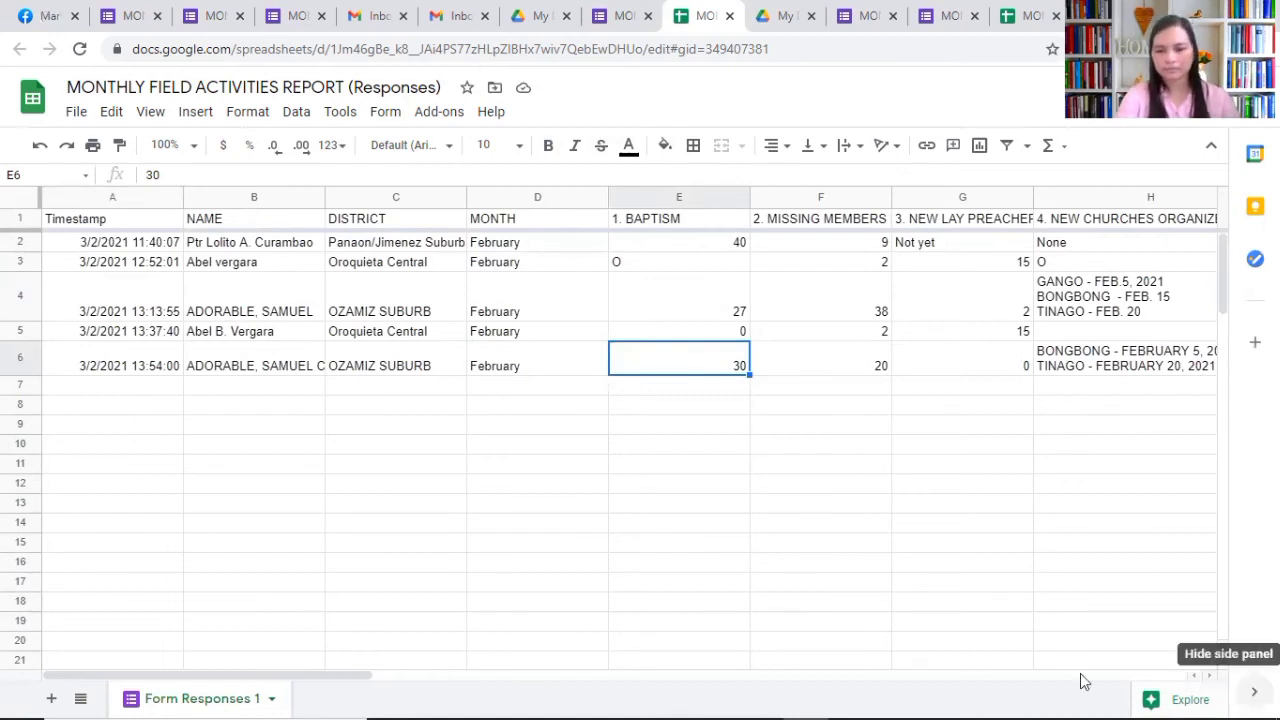
click(1254, 691)
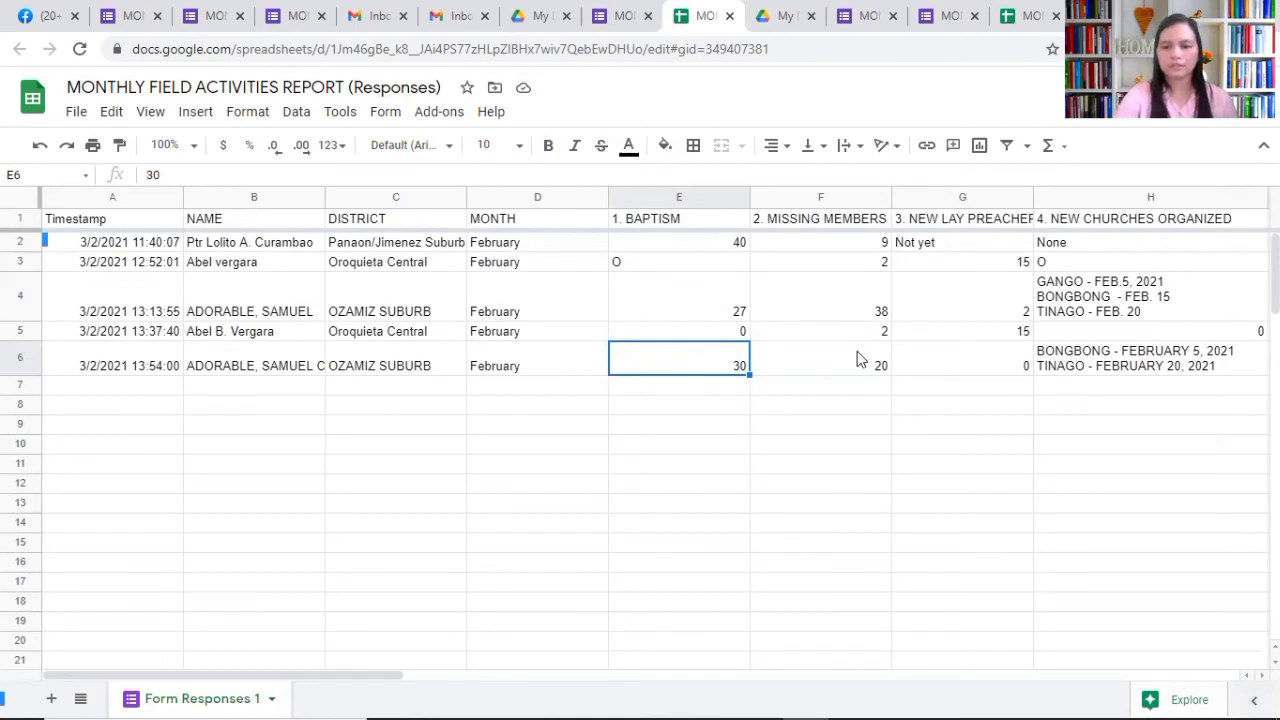
click(857, 358)
key(Right)
key(Right)
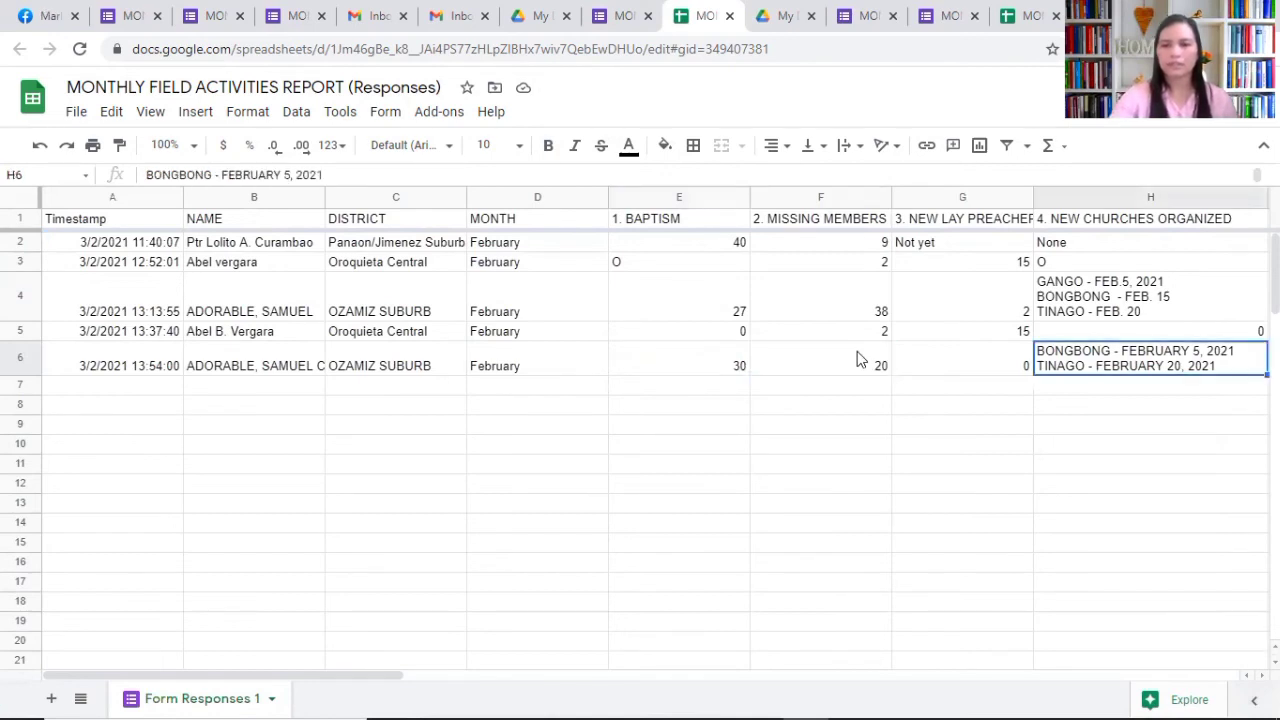
key(Right)
key(Right)
key(Right)
key(Right)
key(Right)
key(Right)
key(Right)
key(Right)
key(Right)
key(Right)
key(Right)
key(Right)
key(Right)
key(Right)
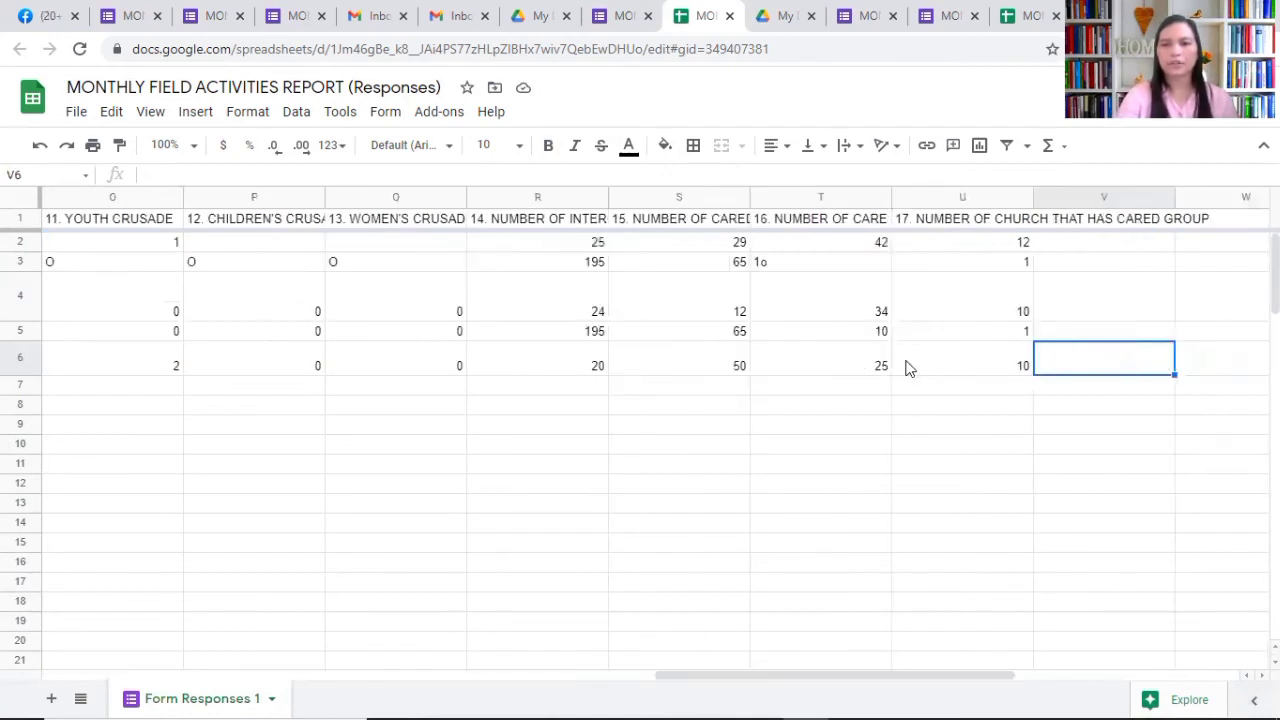
click(835, 372)
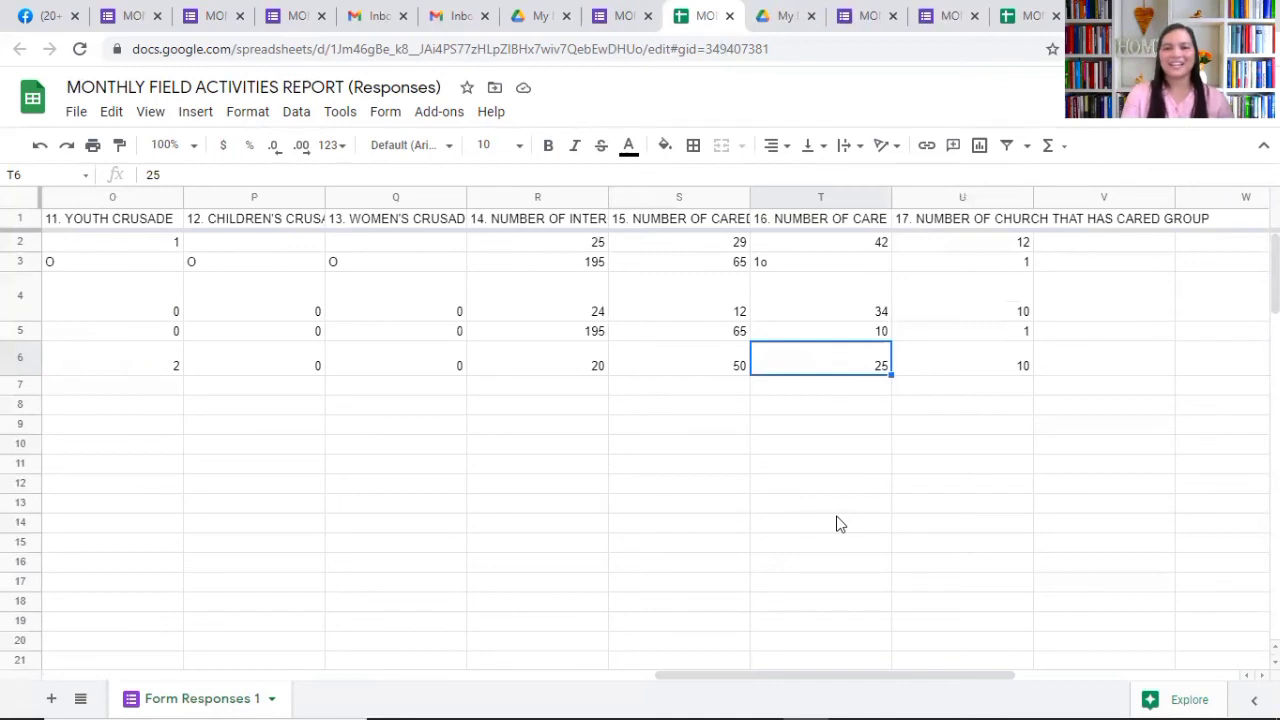
key(Left)
key(Left)
key(Left)
key(Left)
key(Left)
key(Left)
key(Left)
key(Left)
key(Left)
key(Left)
key(Left)
key(Left)
key(Left)
key(Left)
key(Left)
key(Left)
key(Left)
key(Left)
key(Left)
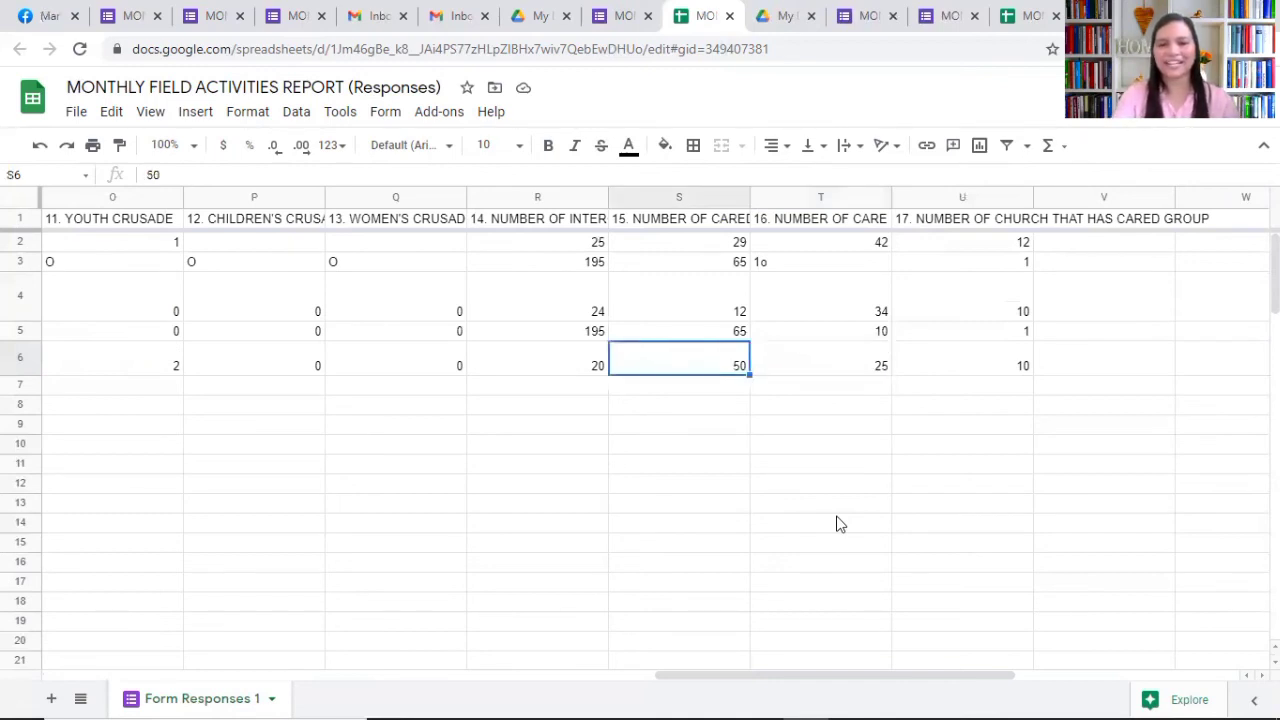